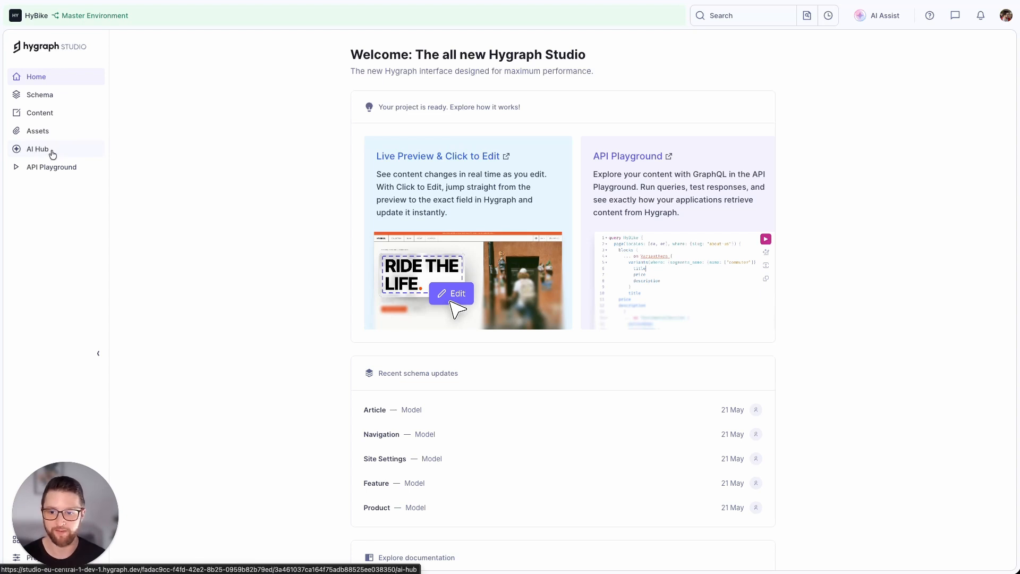
# Open the Products glossary from the AI Hub guidelines.
pyautogui.click(53, 154)
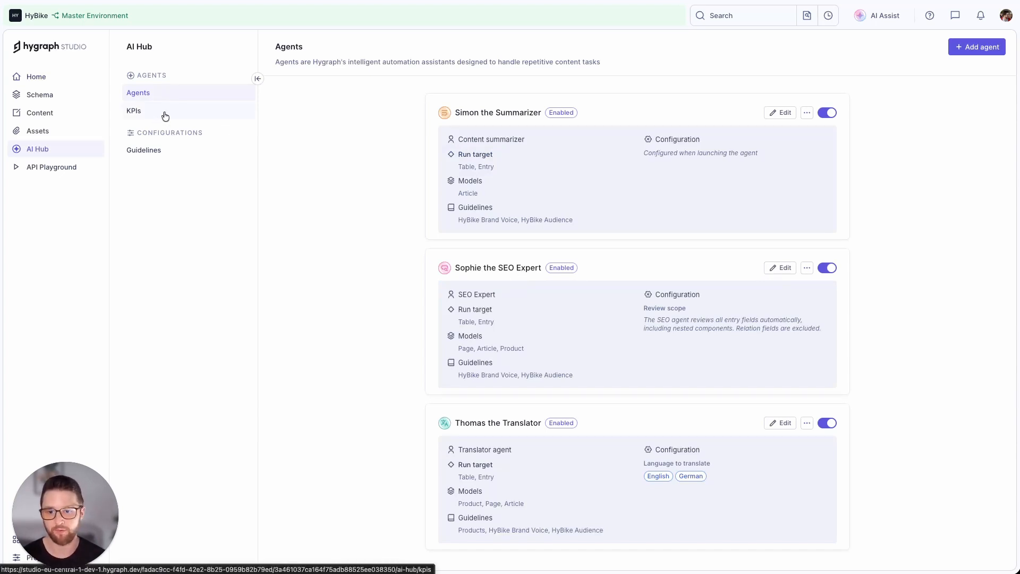
pyautogui.click(180, 155)
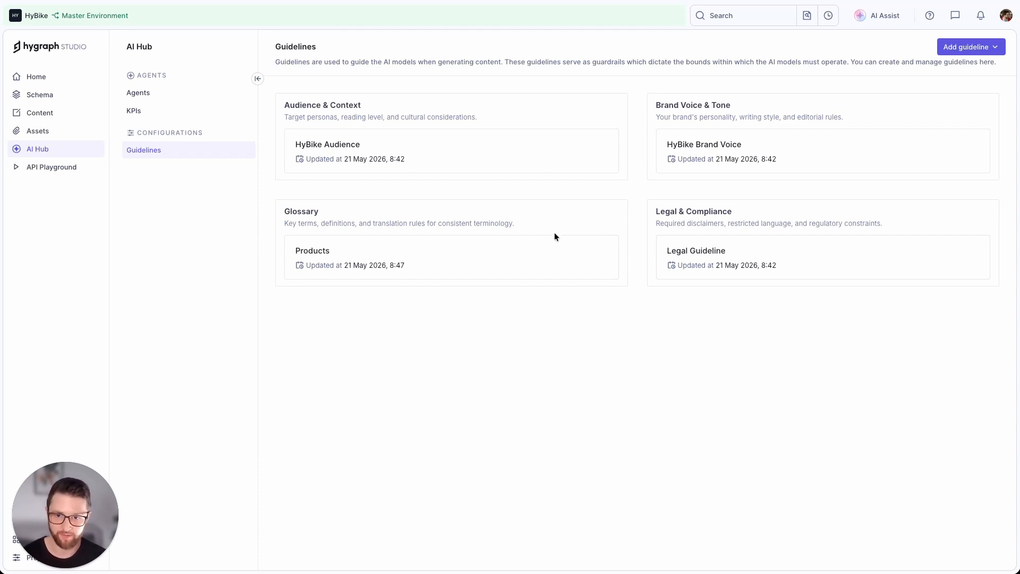
pyautogui.click(572, 250)
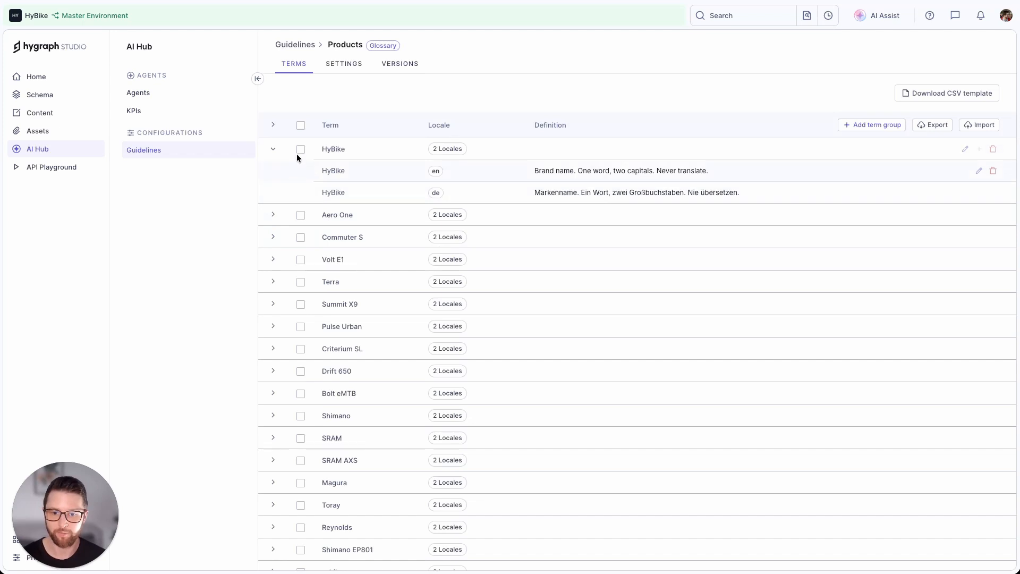
# Examine the English and German terms and definitions in the Products glossary, expanding Volt E1, fork and drivetrain.
pyautogui.click(273, 149)
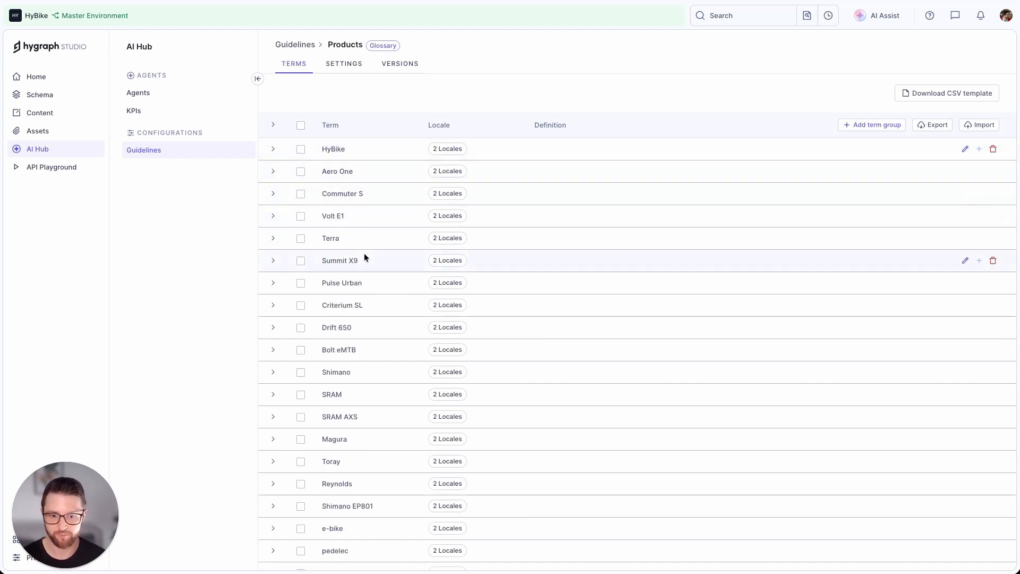
pyautogui.scroll(-3, 365, 253)
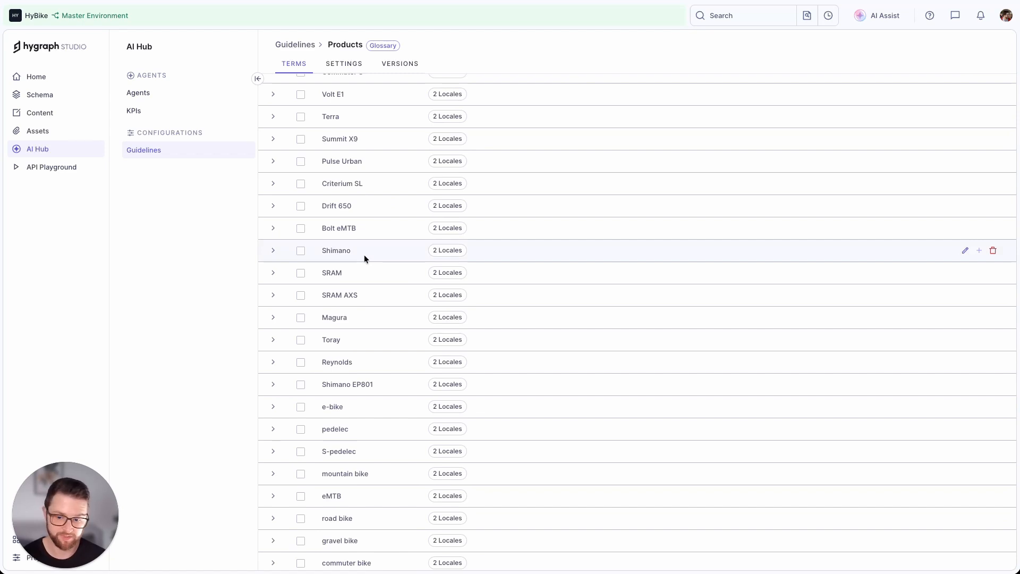
pyautogui.click(273, 94)
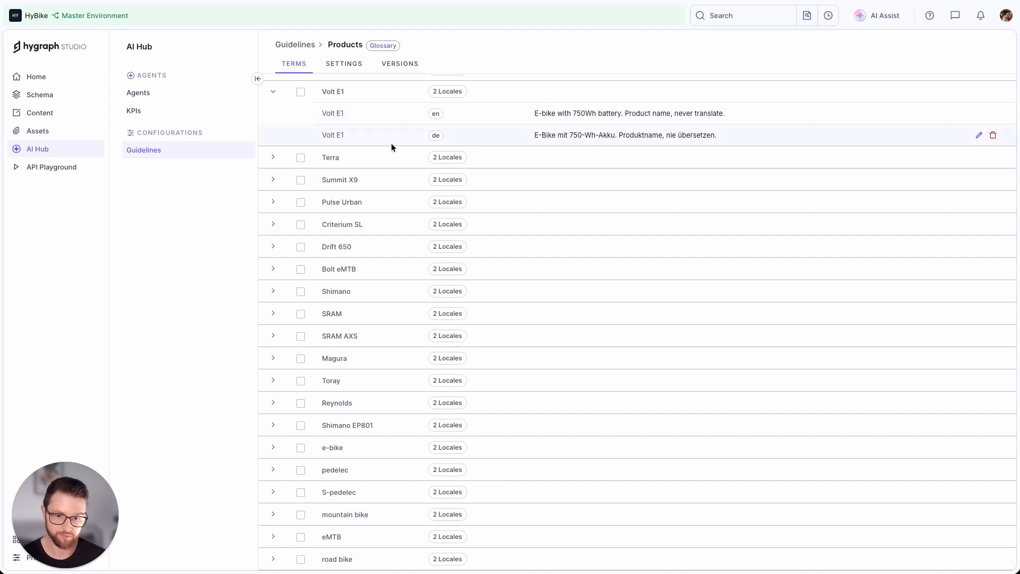
pyautogui.scroll(-7, 403, 277)
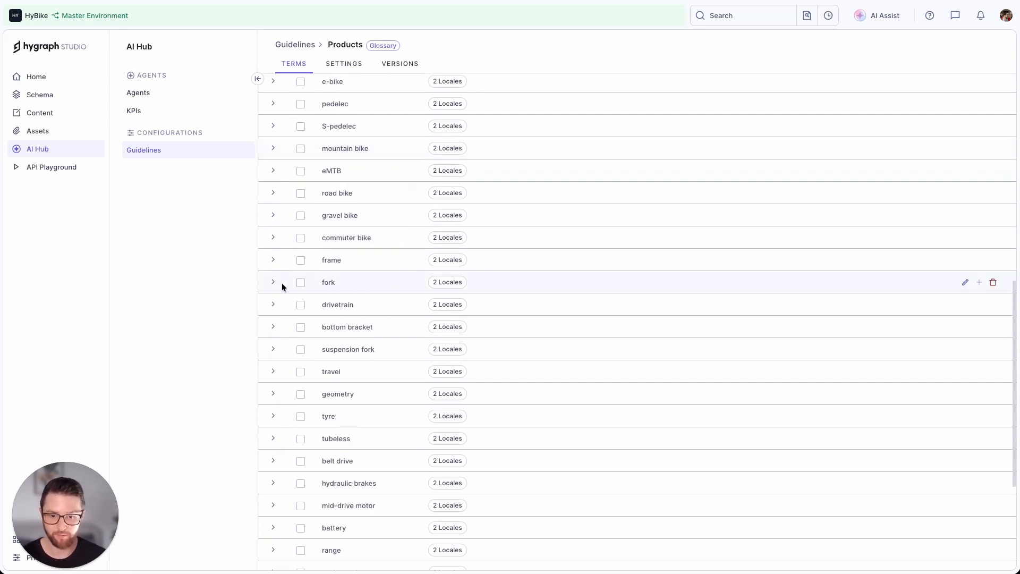
pyautogui.click(273, 281)
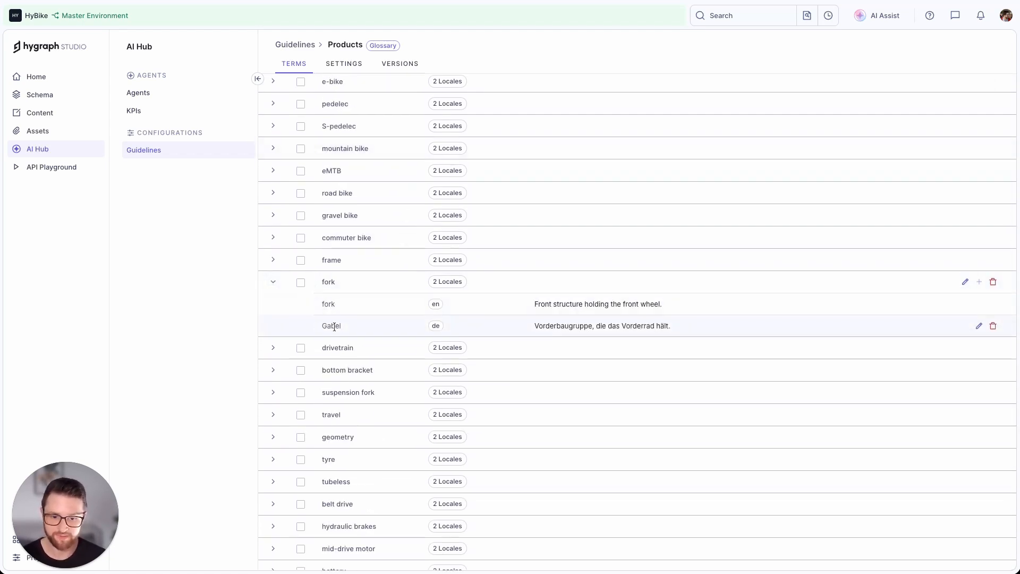
pyautogui.scroll(-1, 329, 319)
pyautogui.click(273, 327)
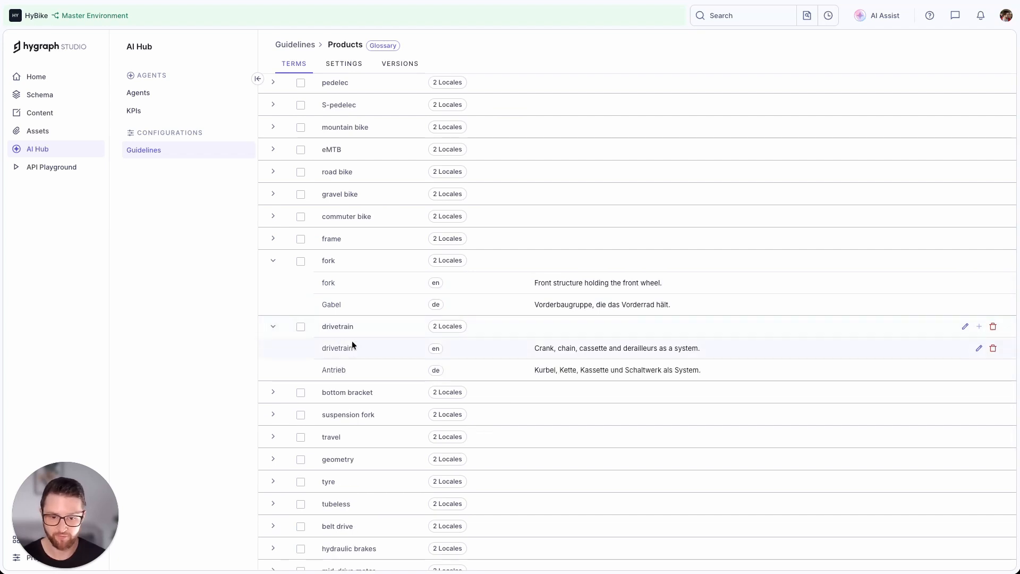
pyautogui.scroll(-2, 352, 343)
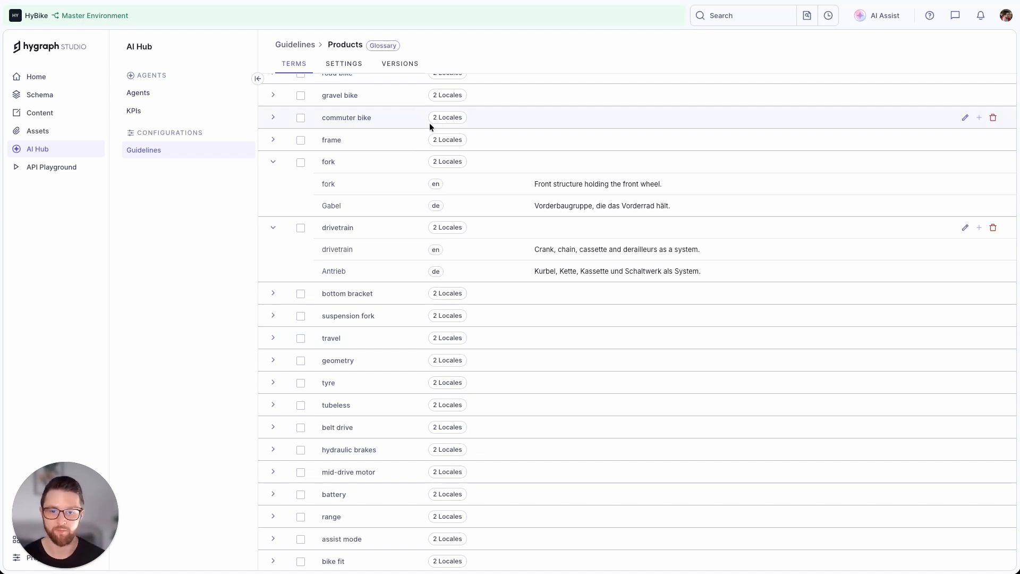
# Select the Aero One, Commuter S, Volt E1 and Terra entries in the Product content list.
pyautogui.click(62, 112)
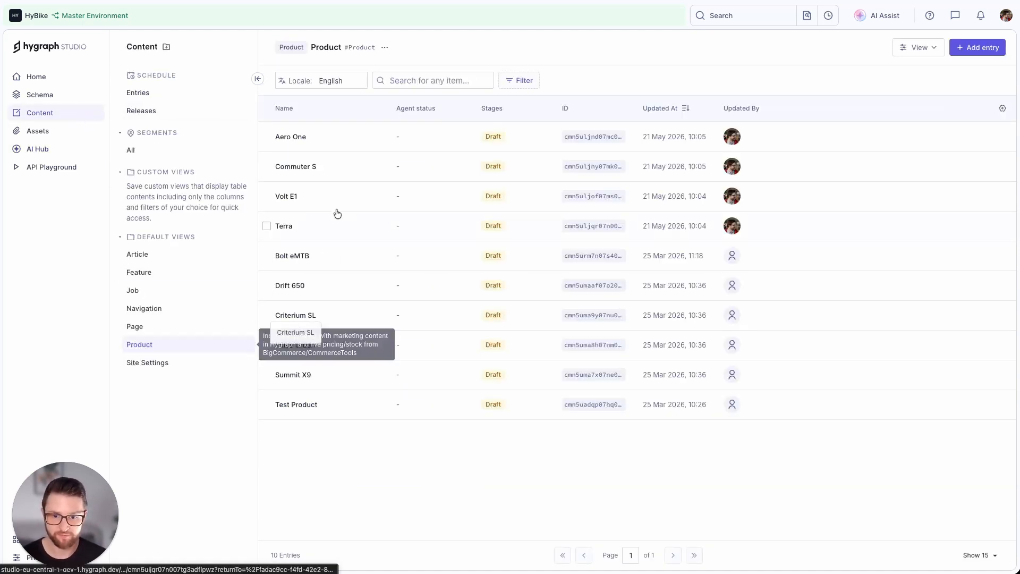
pyautogui.click(267, 137)
pyautogui.click(267, 166)
pyautogui.click(267, 196)
pyautogui.click(267, 225)
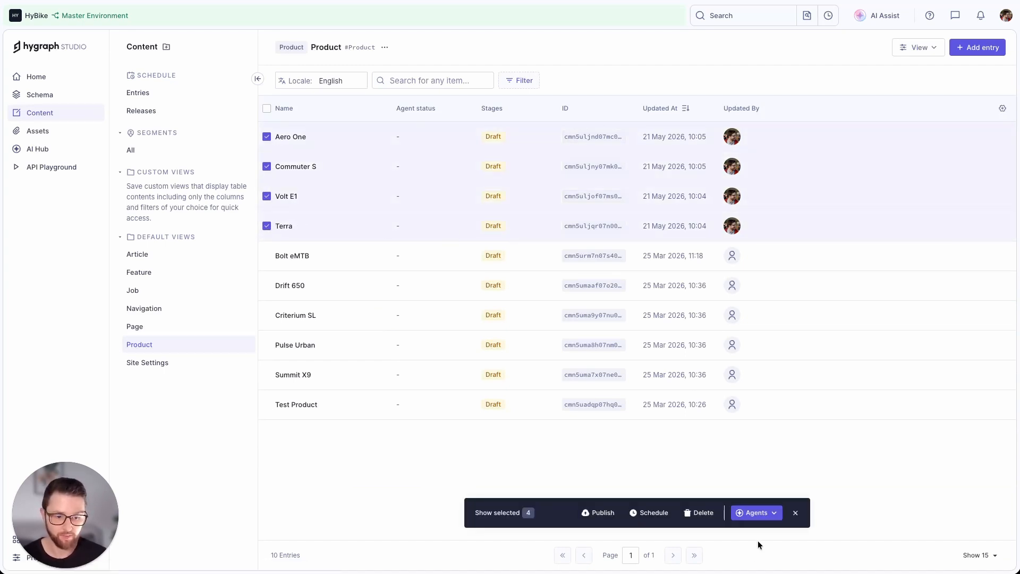
# Run the Thomas the Translator agent on the selected products to translate them from English to German, checking the applied AI guidelines.
pyautogui.click(740, 516)
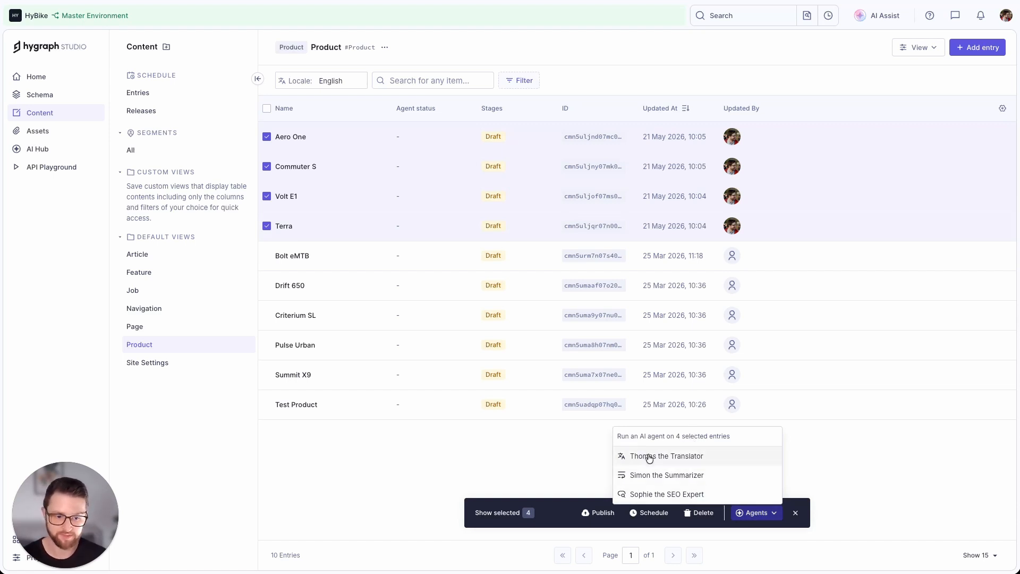
pyautogui.click(674, 461)
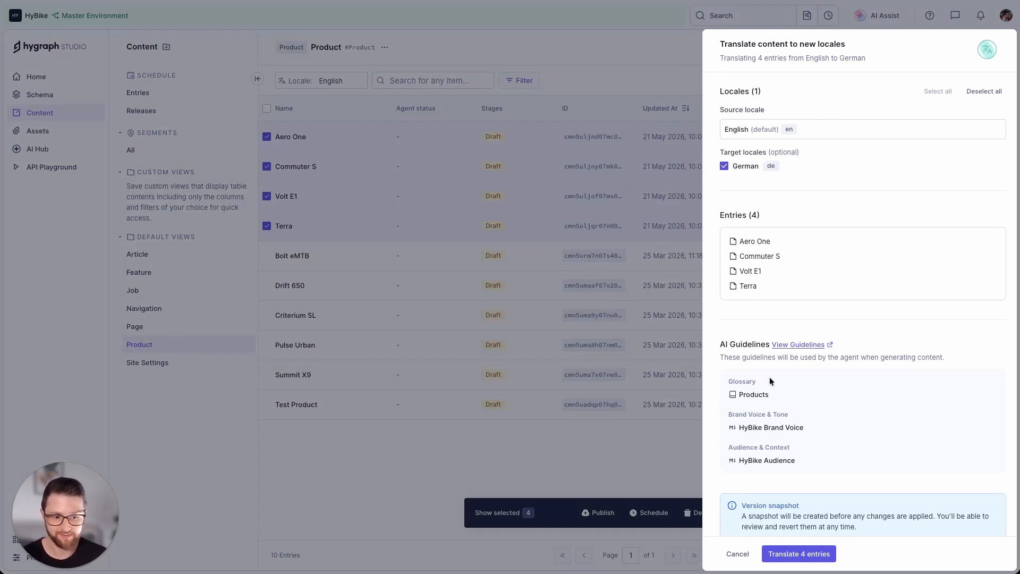
pyautogui.moveTo(739, 394); pyautogui.dragTo(781, 396)
pyautogui.moveTo(740, 428); pyautogui.dragTo(804, 428)
pyautogui.click(750, 459)
pyautogui.scroll(-1, 821, 454)
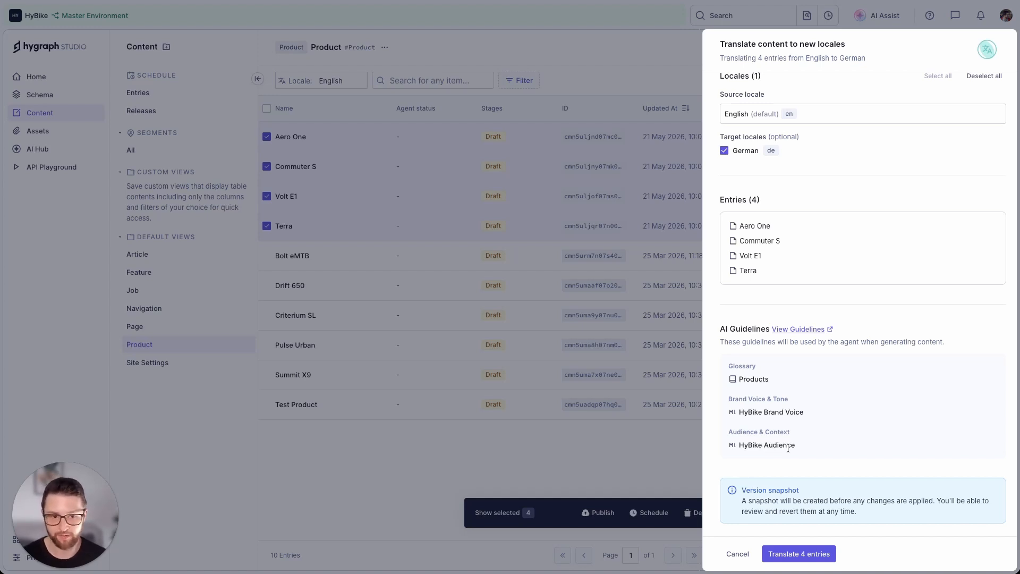
pyautogui.click(826, 555)
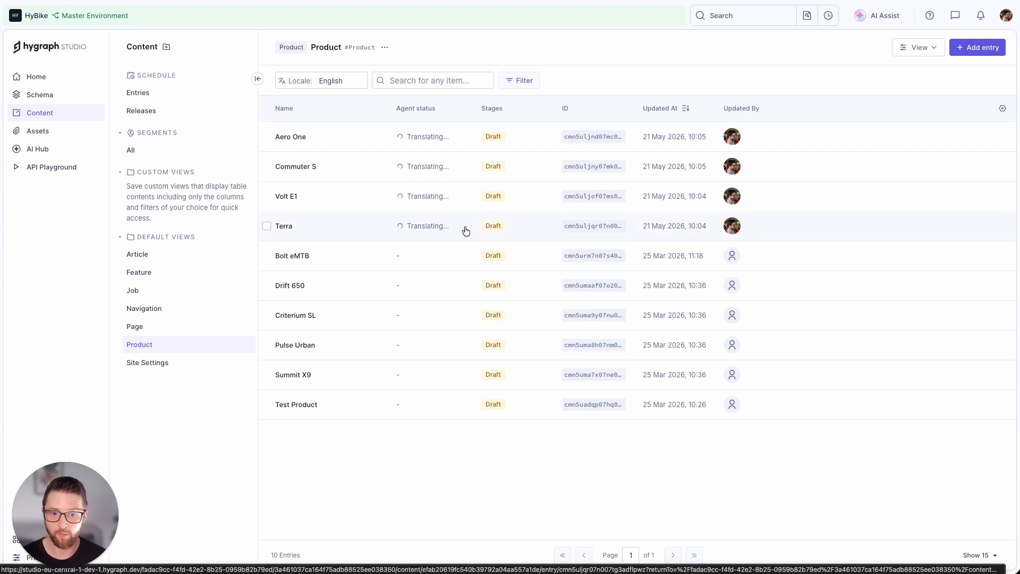
# Examine the guidelines, model scope, target language and custom instructions of the Thomas the Translator agent, leaving its settings unchanged.
pyautogui.click(56, 149)
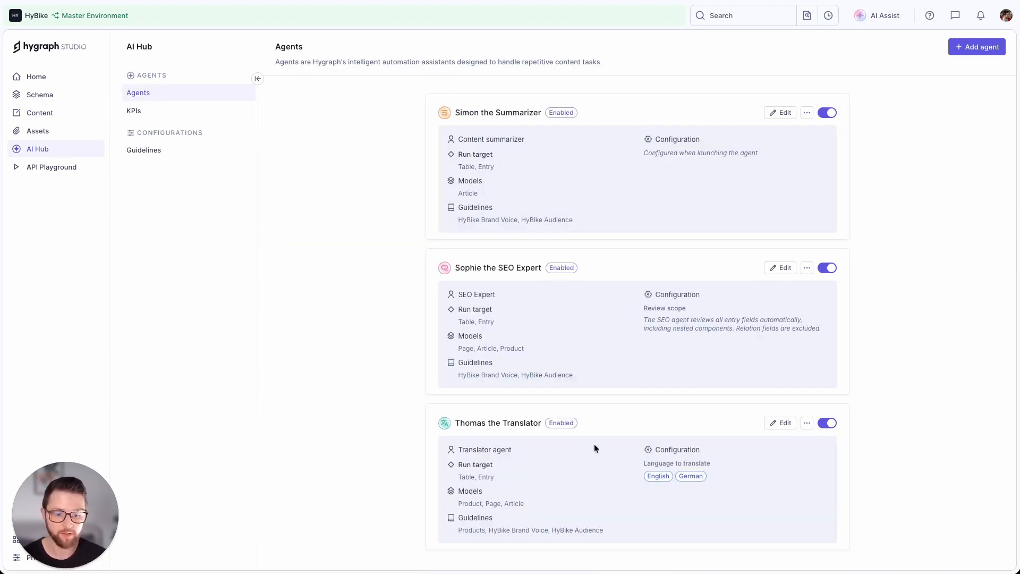
pyautogui.click(768, 425)
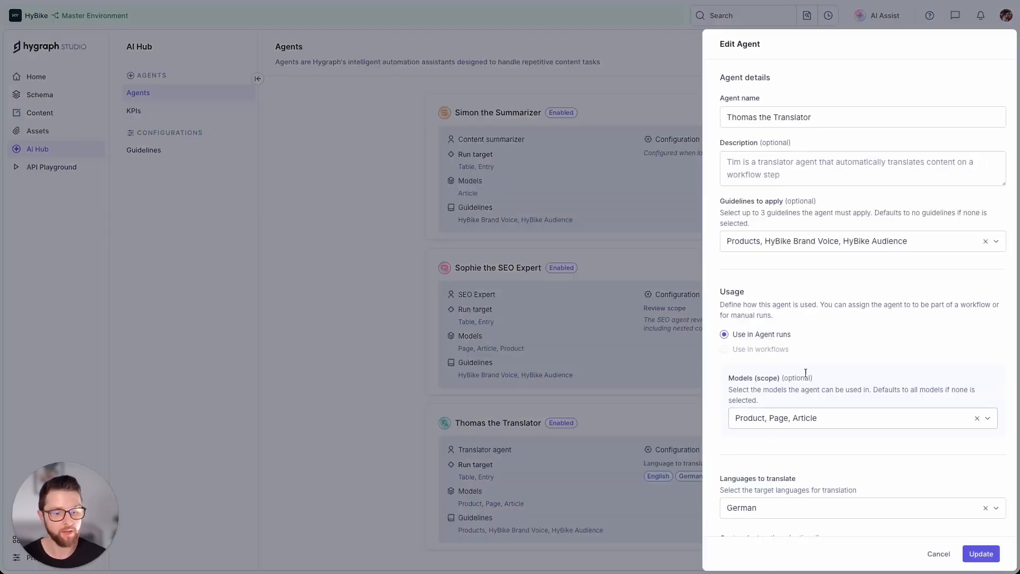
pyautogui.click(766, 245)
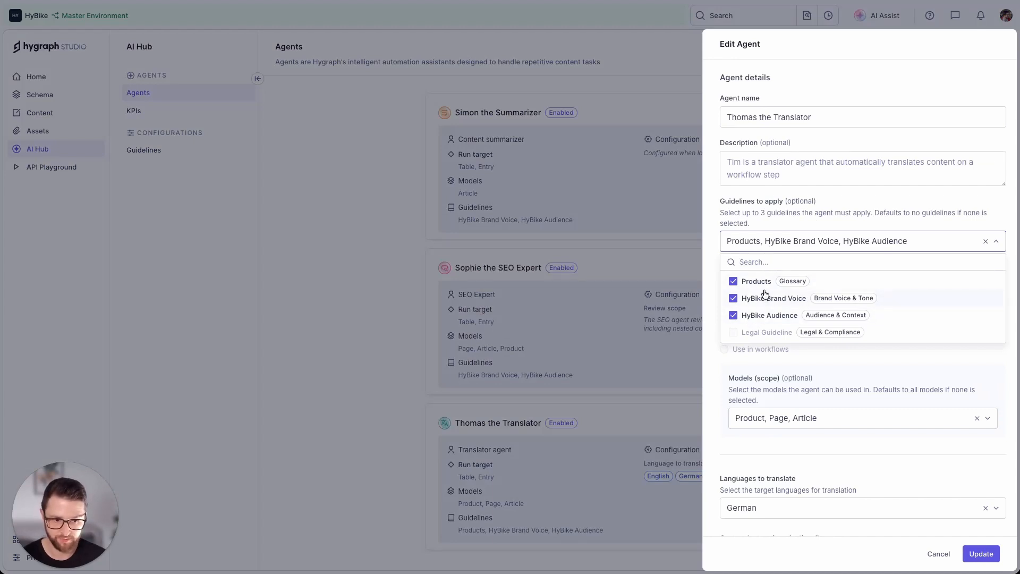
pyautogui.click(784, 239)
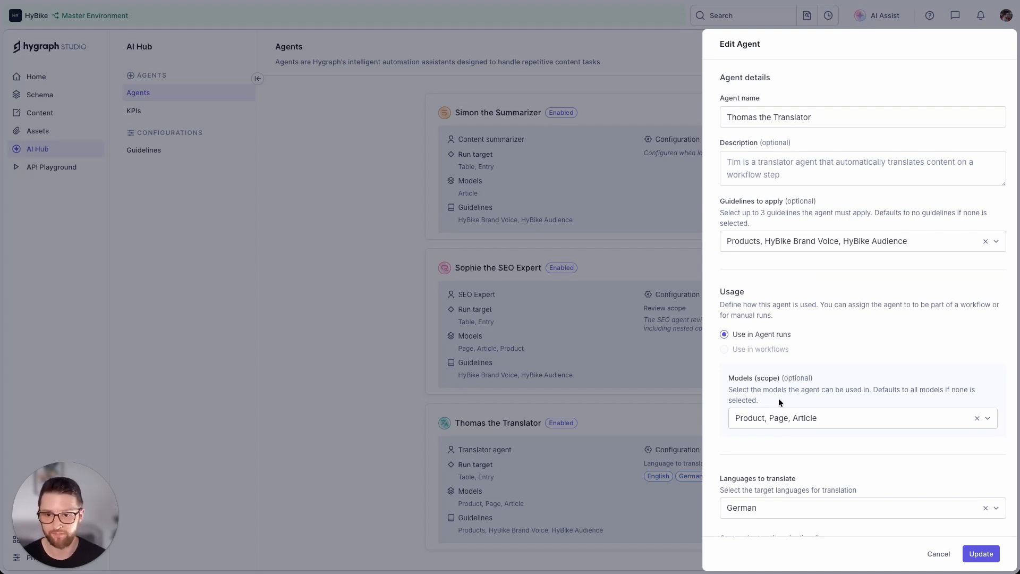
pyautogui.scroll(-2, 782, 399)
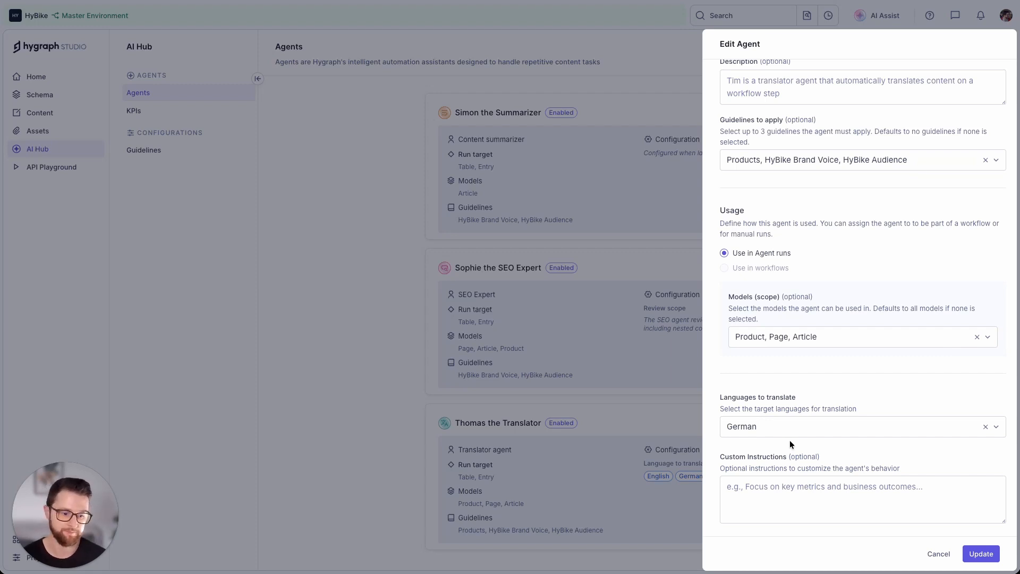
pyautogui.click(937, 555)
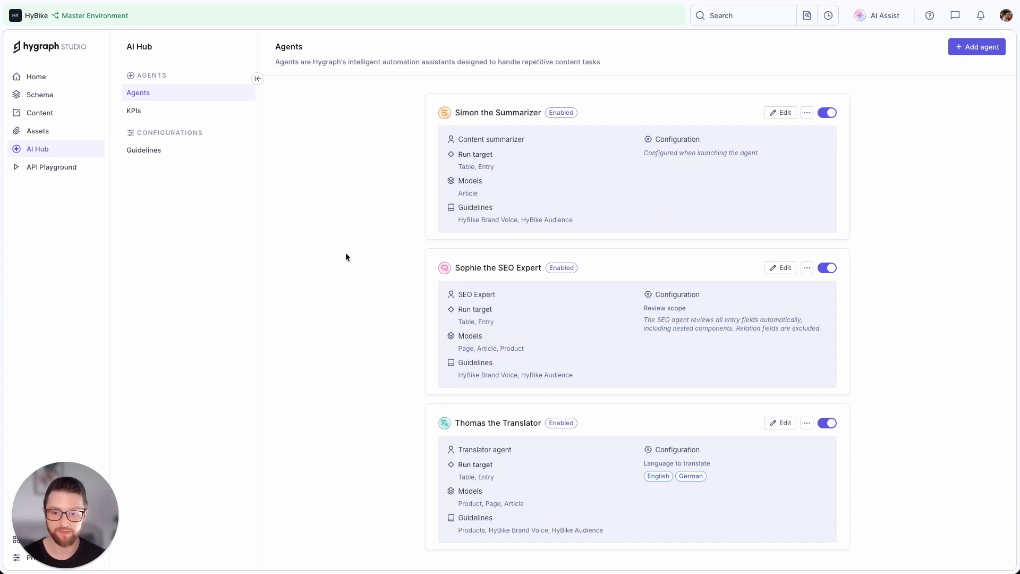
# Inspect the Aero One product entry's translated fields and return to the product list.
pyautogui.click(75, 114)
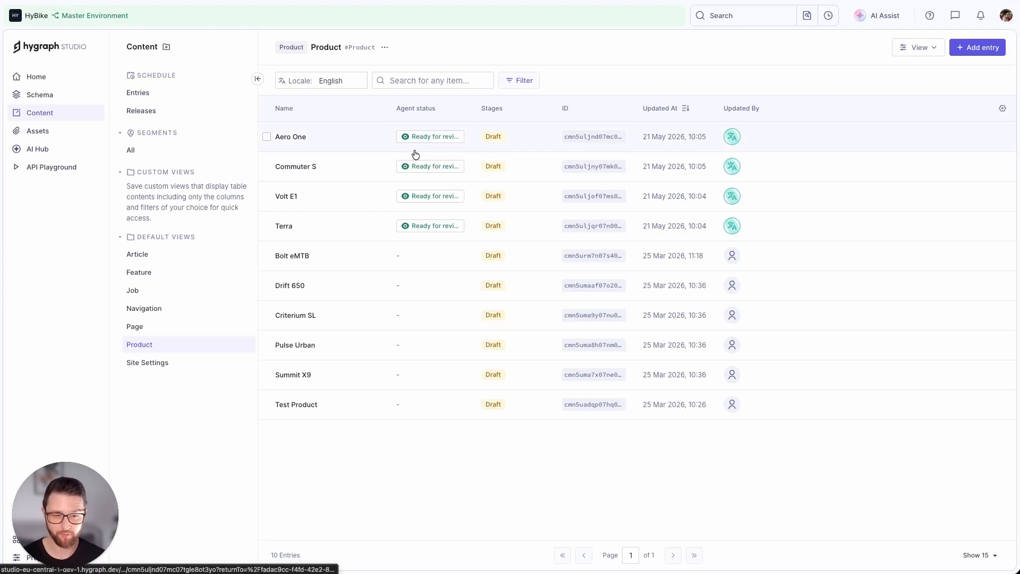
pyautogui.click(341, 148)
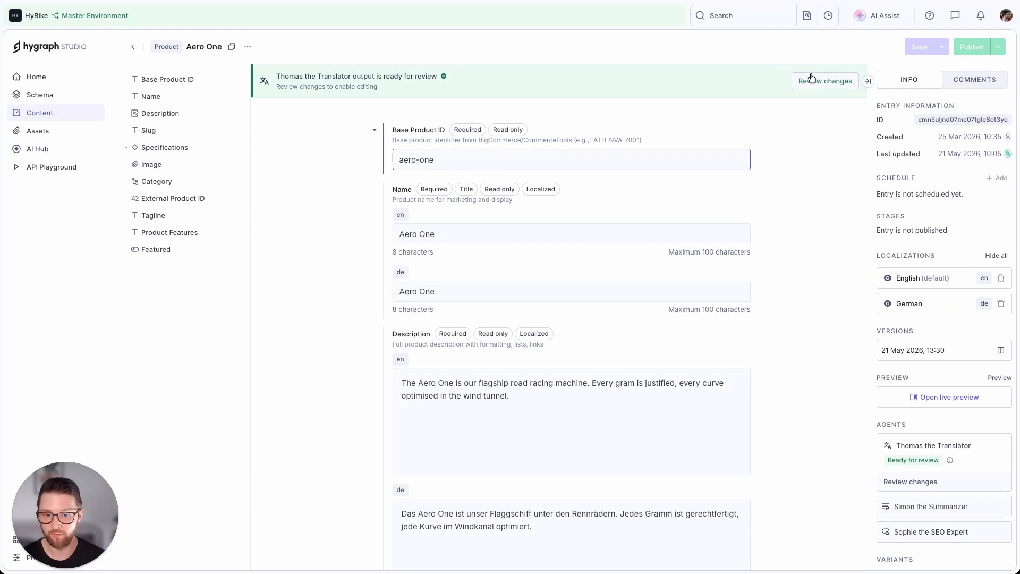
pyautogui.click(133, 46)
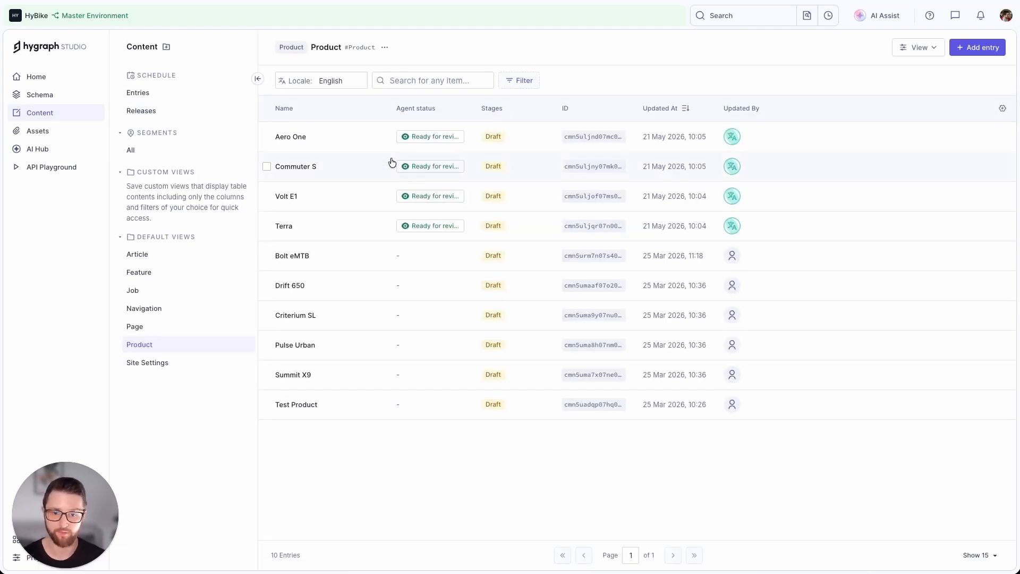
# Review Aero One's AI translation, restore the original German tagline and approve the remaining fields.
pyautogui.click(412, 137)
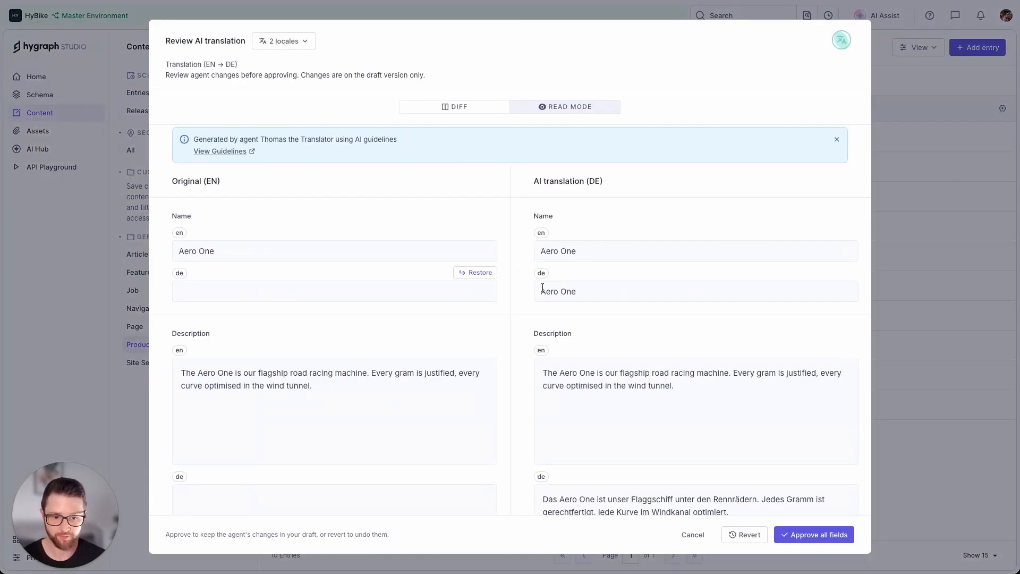
pyautogui.scroll(-4, 543, 287)
pyautogui.scroll(-4, 515, 304)
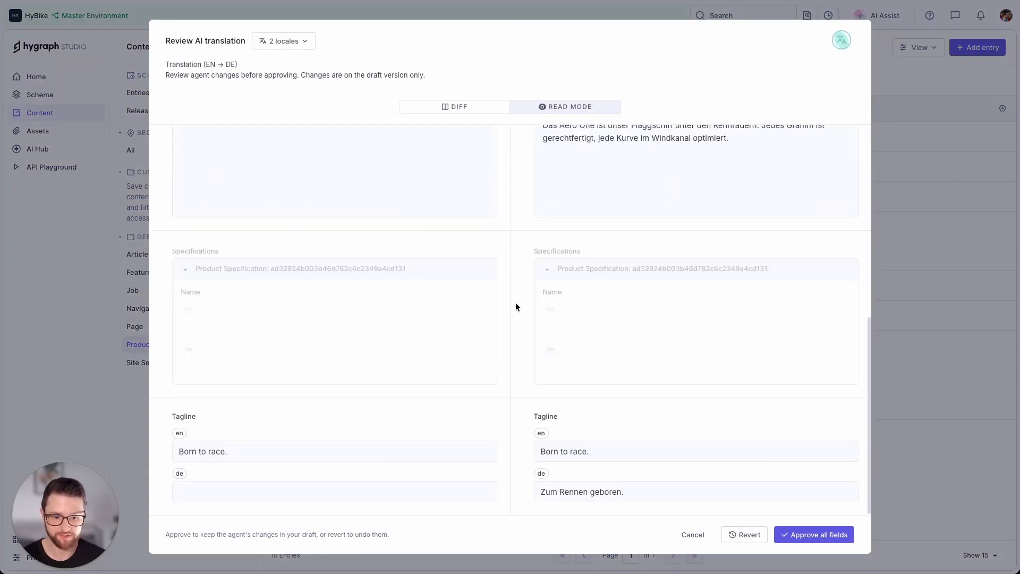
pyautogui.moveTo(367, 432)
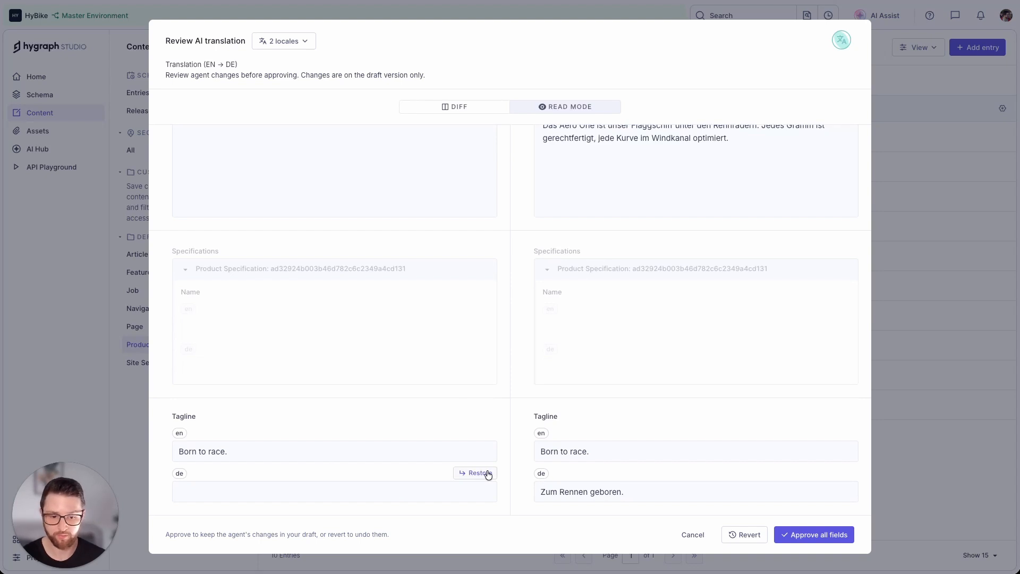
pyautogui.click(467, 473)
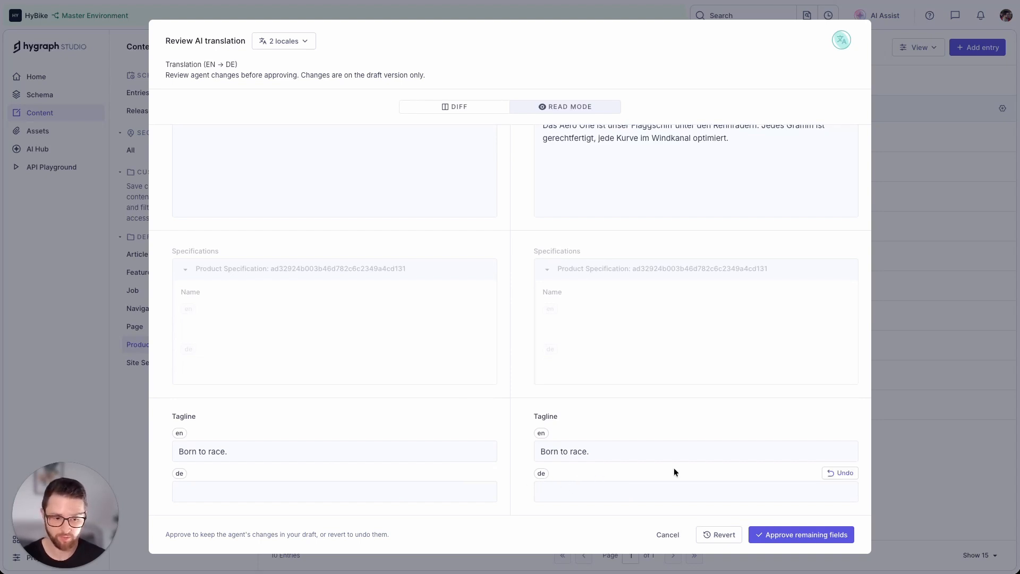
pyautogui.scroll(10, 674, 467)
pyautogui.click(786, 534)
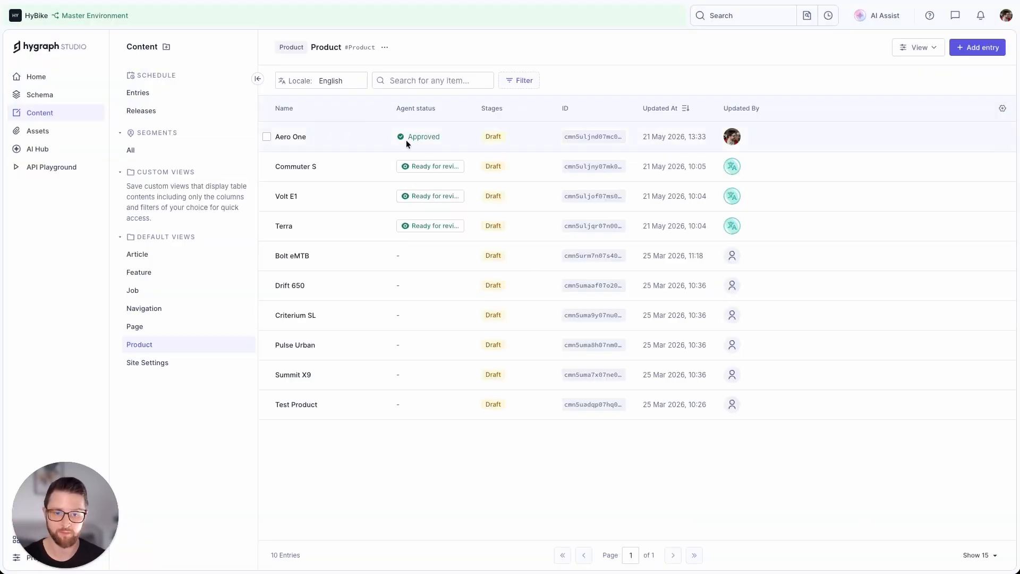
# Check the approved German name and description in the Aero One entry, and return to the product list.
pyautogui.click(345, 140)
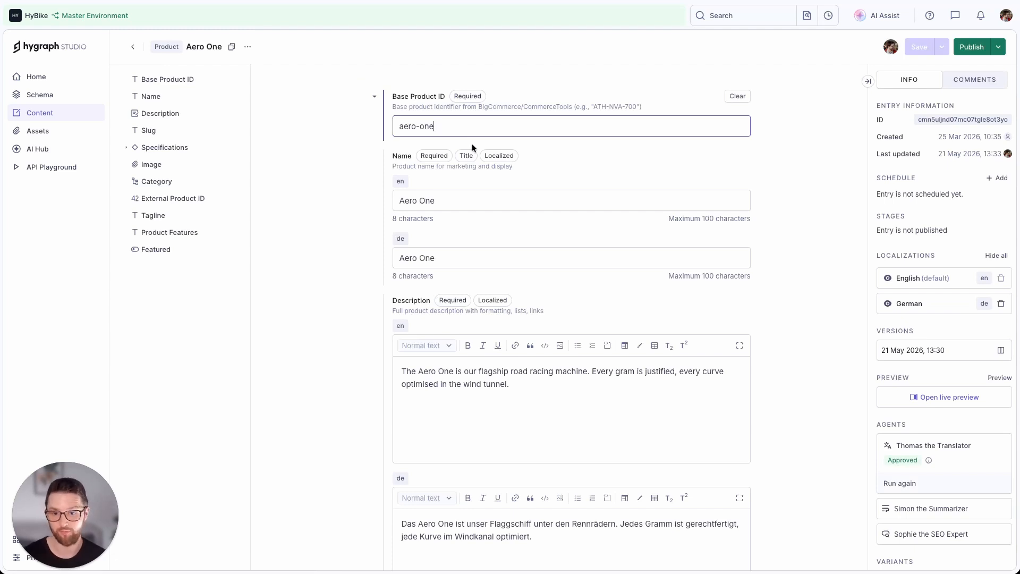
pyautogui.click(217, 101)
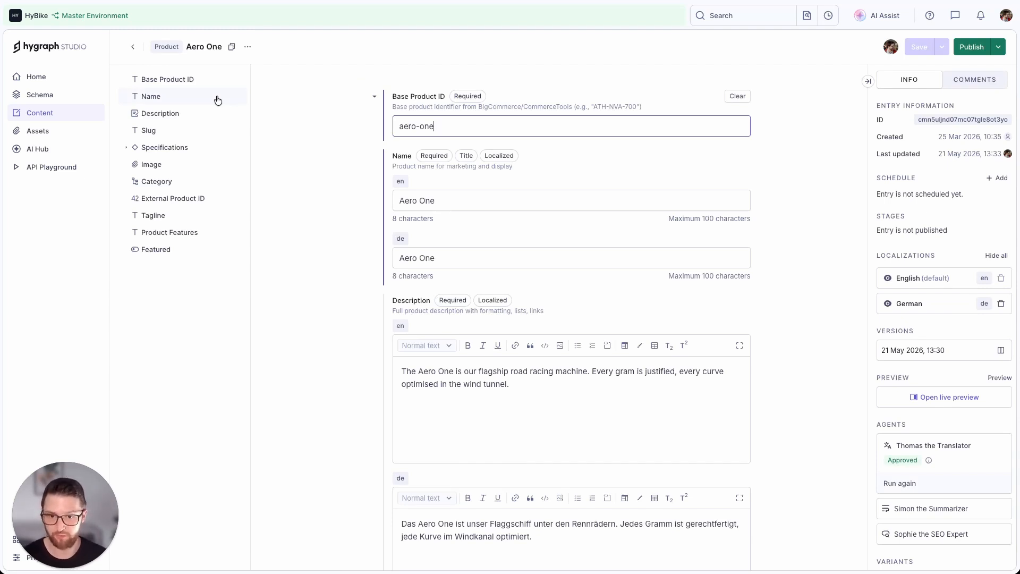
pyautogui.click(133, 47)
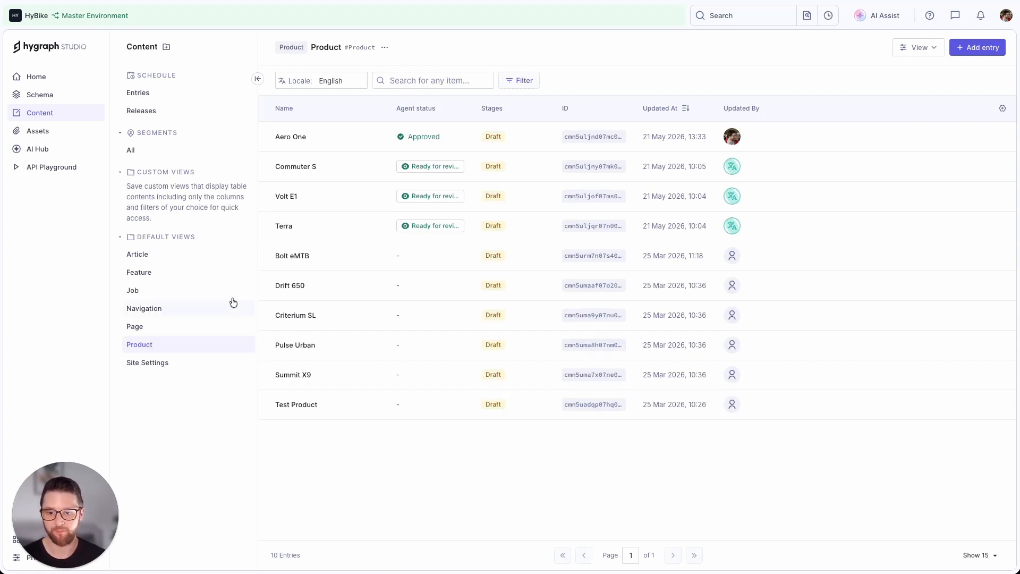
# Open the "Building the Volt E1" entry from the Article content list.
pyautogui.click(165, 261)
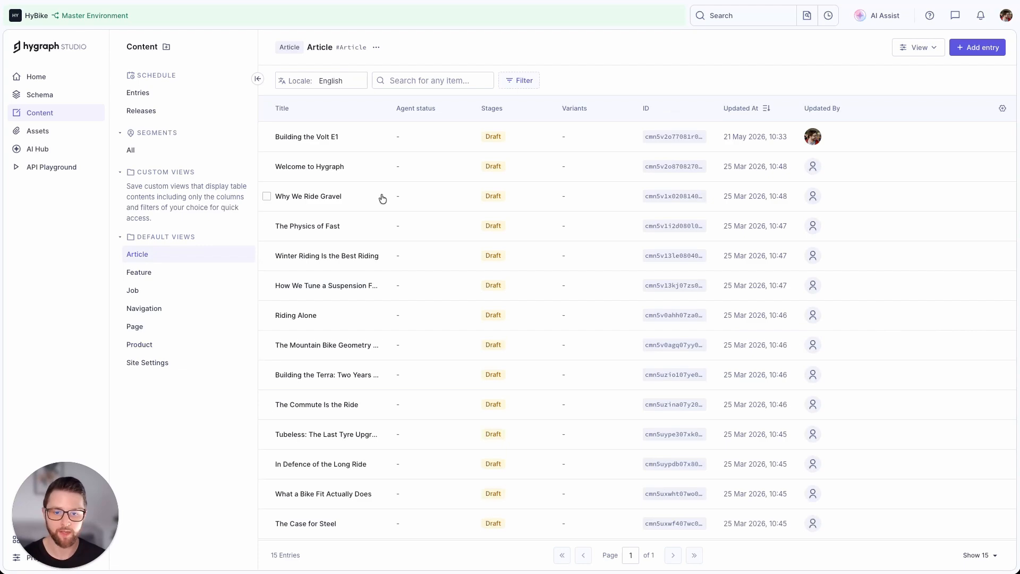
pyautogui.click(325, 137)
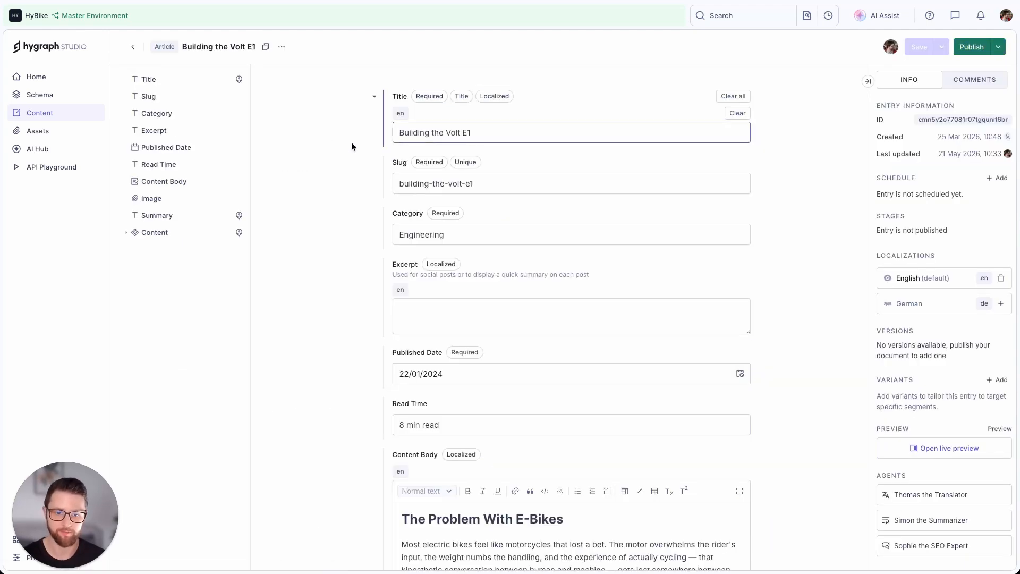
# Examine the article's content body and its Excerpt field.
pyautogui.scroll(-5, 333, 196)
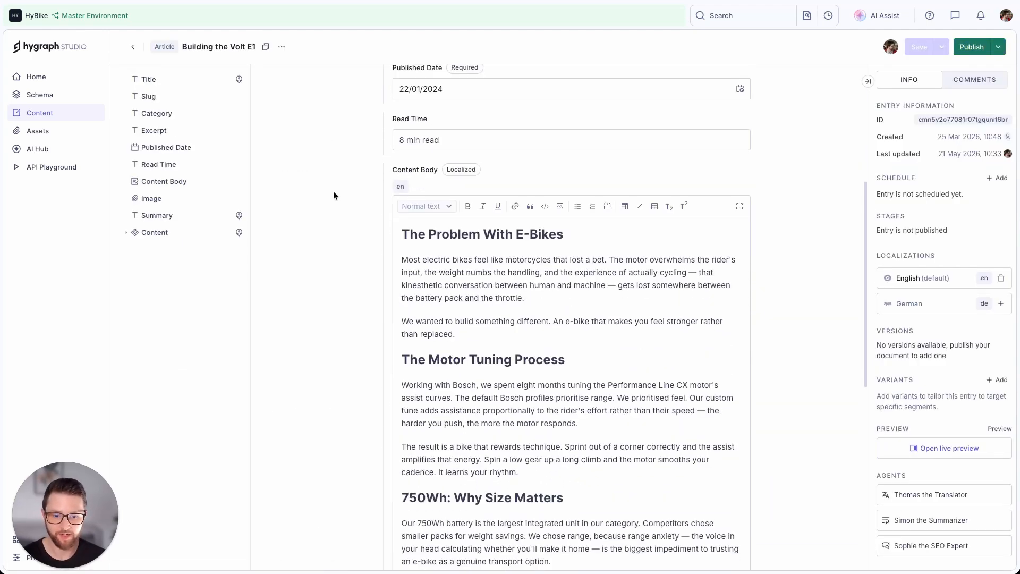
pyautogui.scroll(5, 458, 287)
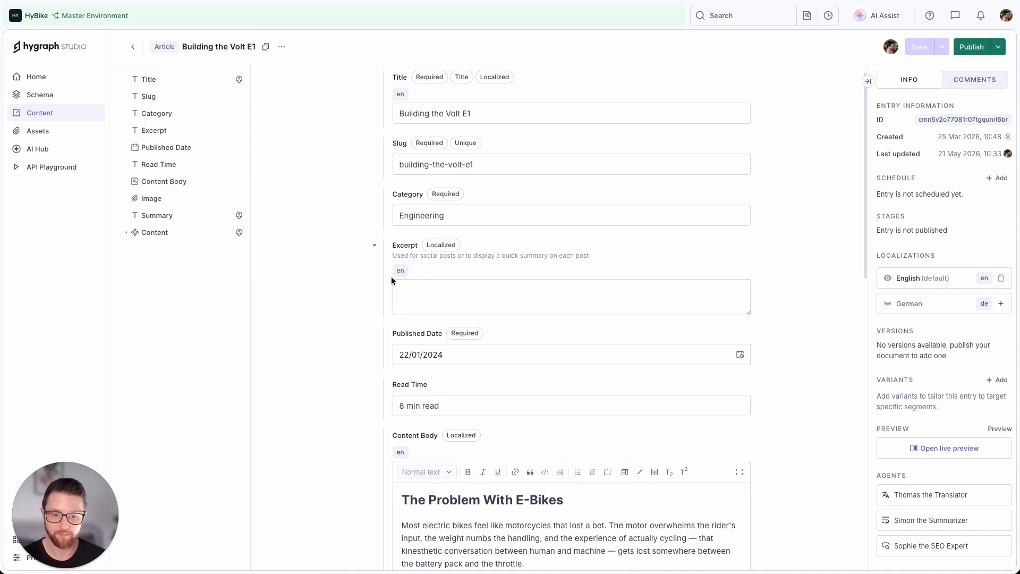
pyautogui.moveTo(390, 246); pyautogui.dragTo(421, 246)
pyautogui.click(429, 245)
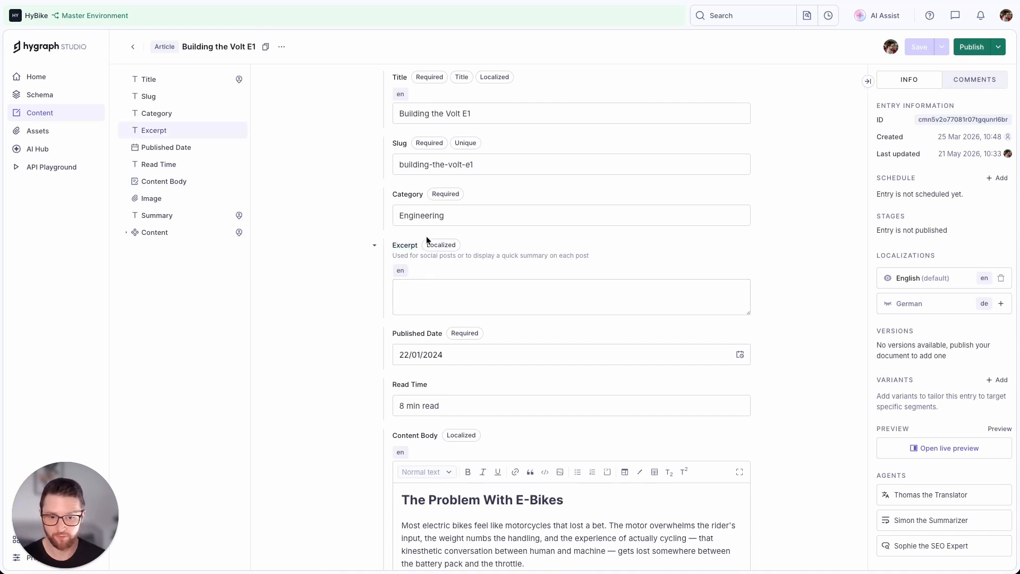
pyautogui.scroll(1, 340, 270)
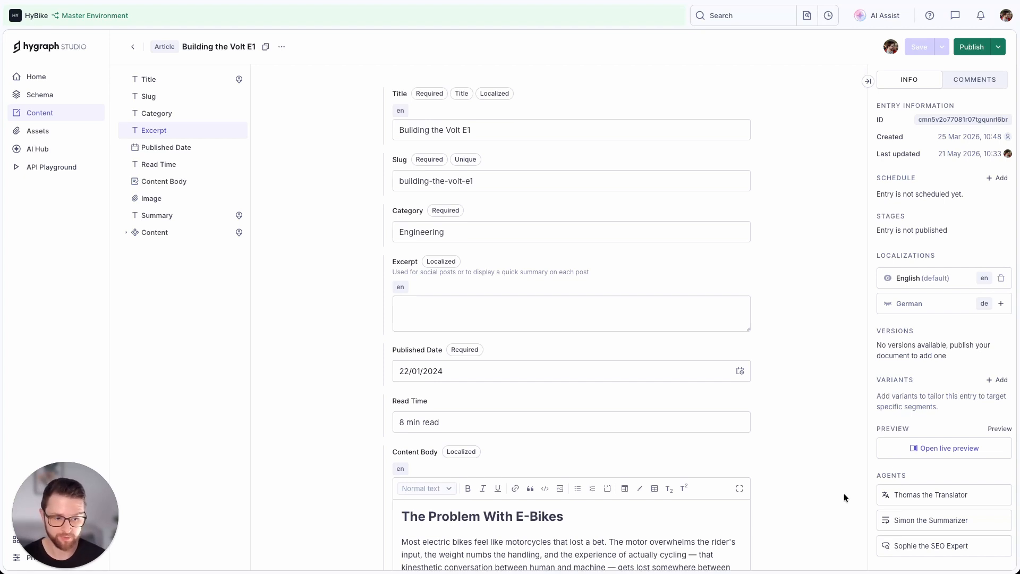
# Start the Simon the Summarizer agent on the article with Title and Content Body as its input fields.
pyautogui.click(923, 522)
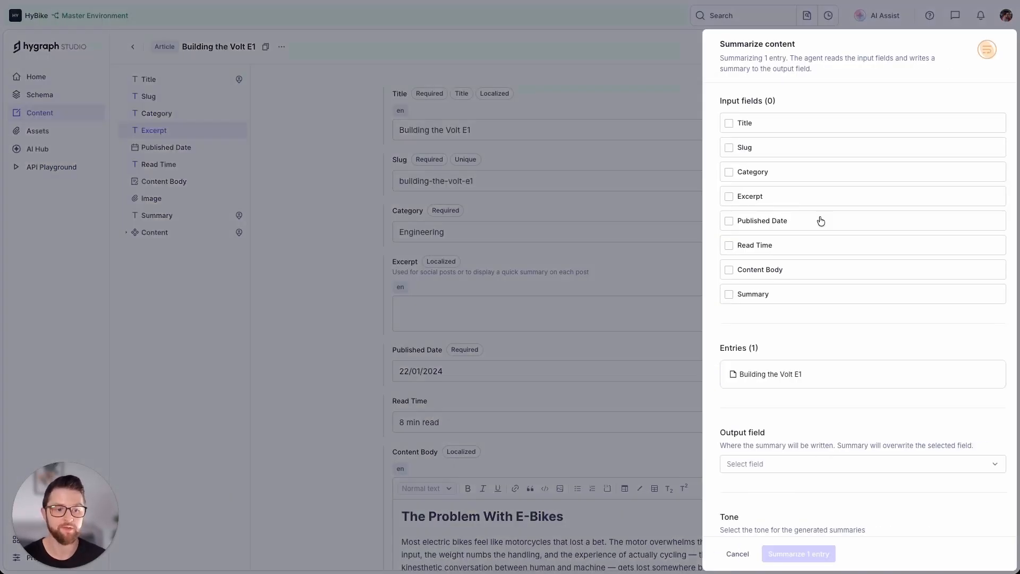
pyautogui.click(754, 123)
pyautogui.click(811, 269)
# Set the summary's output field to Excerpt and its tone to Conversational, and run the summarization for the entry.
pyautogui.scroll(-3, 790, 197)
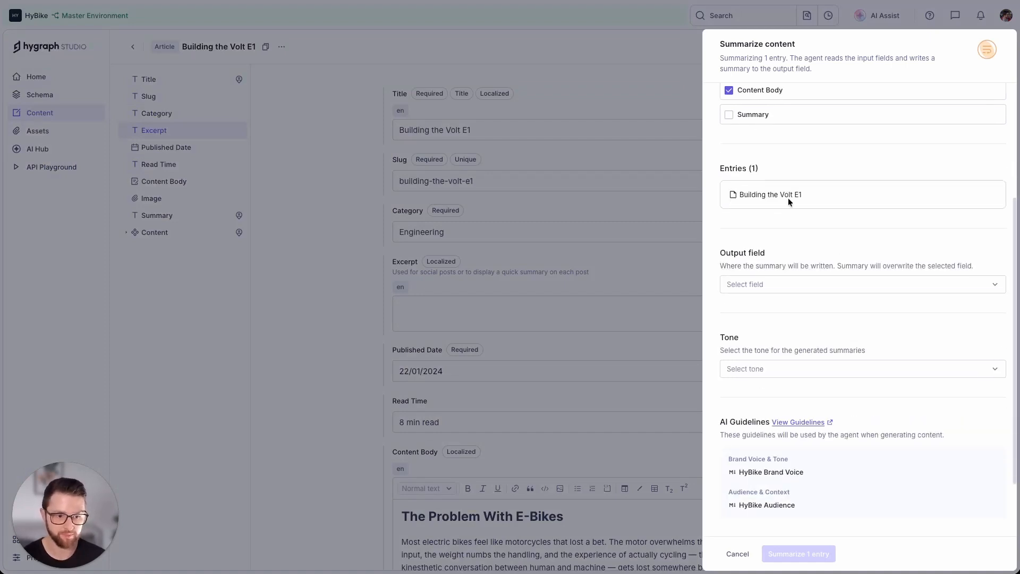
pyautogui.click(755, 285)
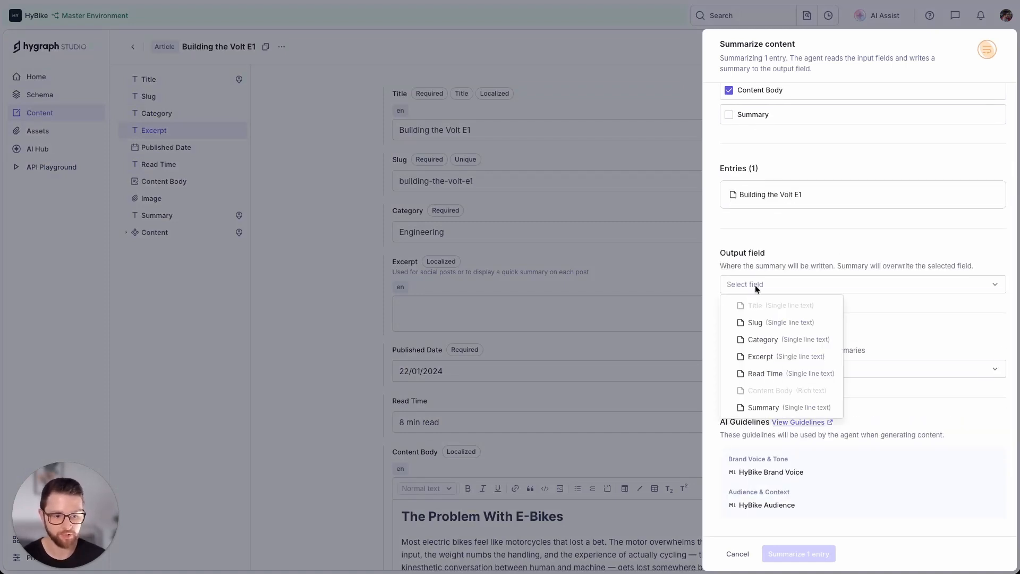
pyautogui.click(763, 357)
pyautogui.scroll(-2, 777, 319)
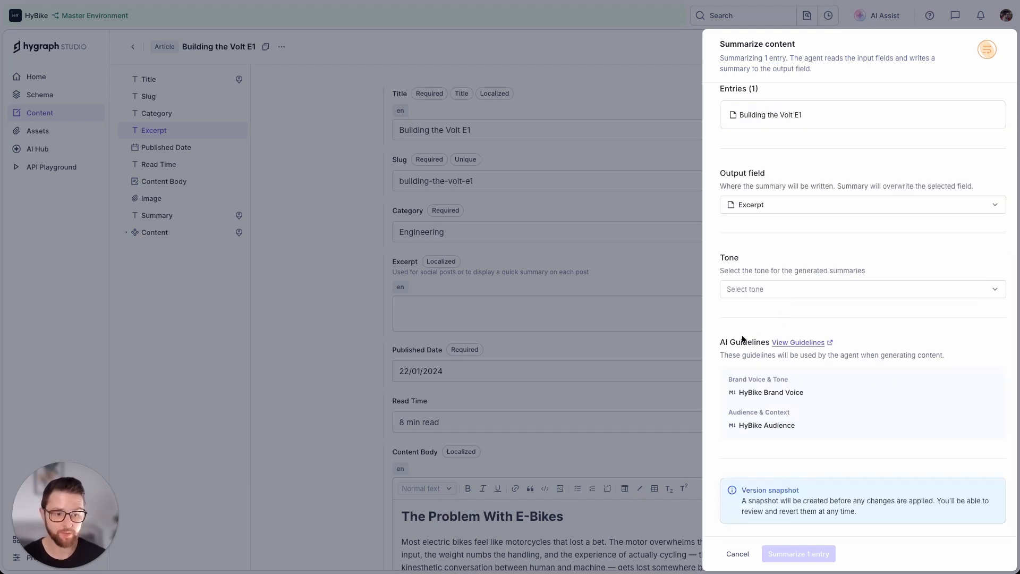
pyautogui.click(760, 294)
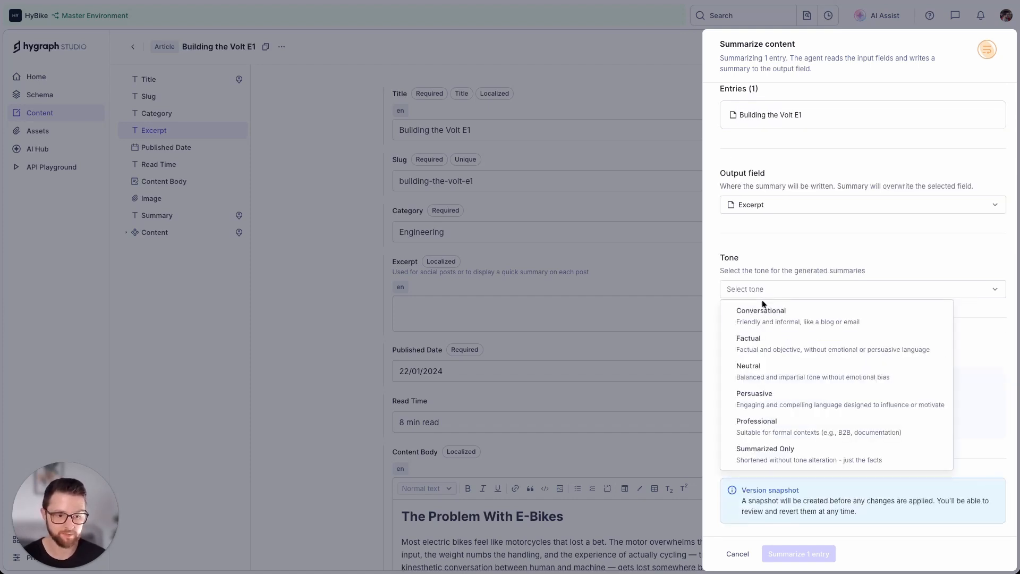
pyautogui.click(766, 317)
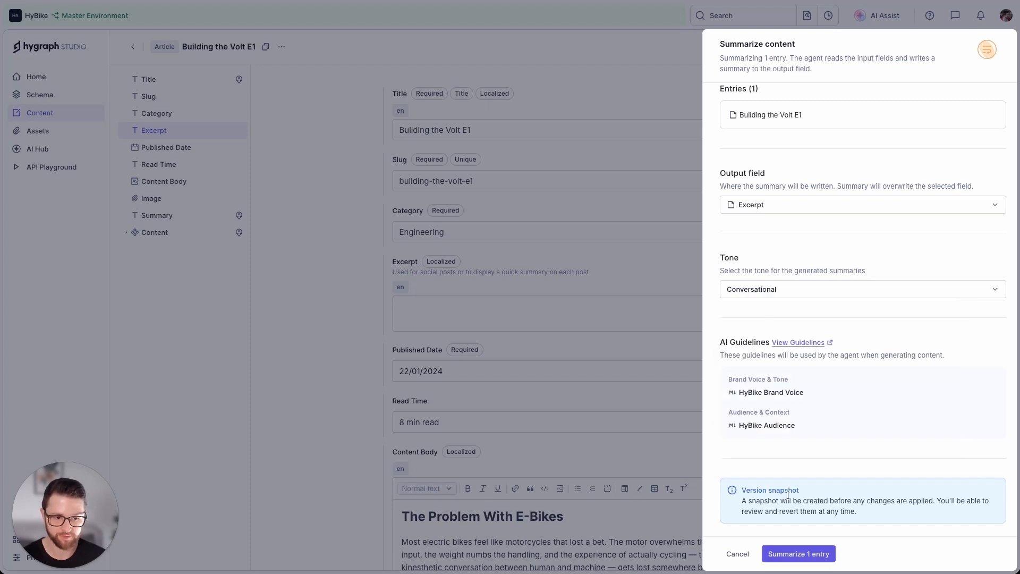
pyautogui.click(789, 554)
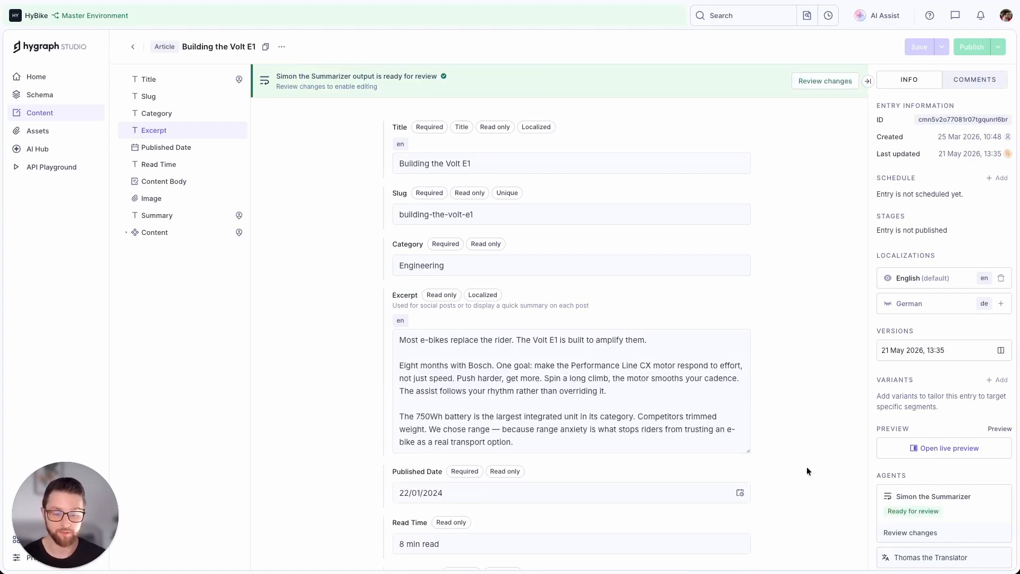
# Review the AI summary generated for the Excerpt against its input fields and approve it.
pyautogui.click(829, 90)
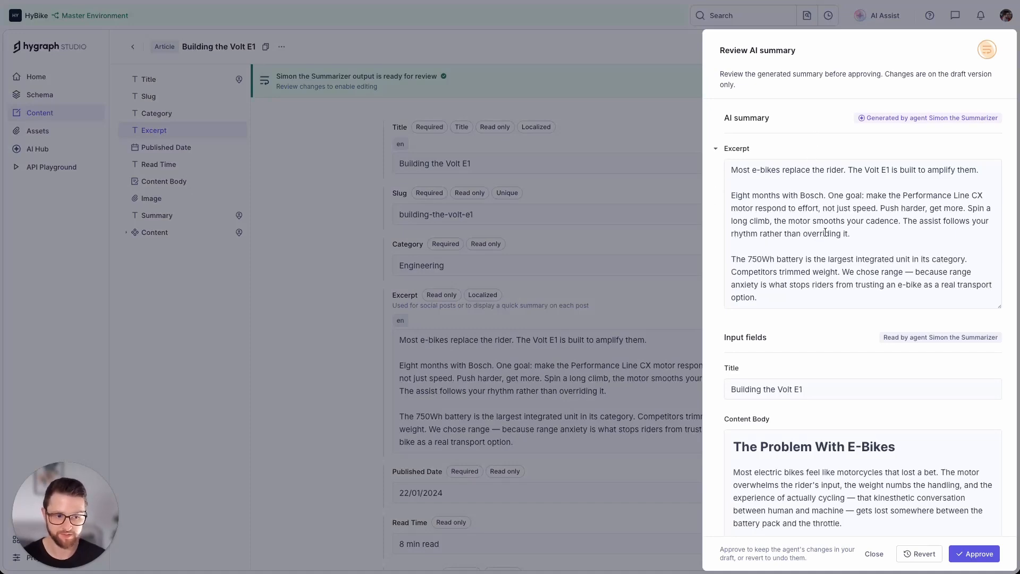
pyautogui.scroll(-5, 826, 229)
pyautogui.scroll(5, 812, 269)
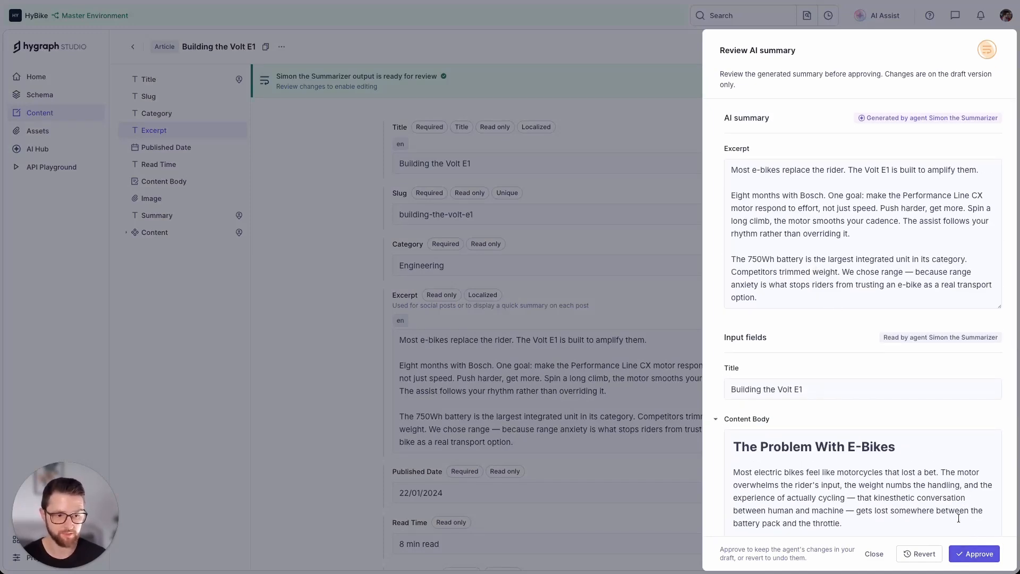
pyautogui.click(974, 554)
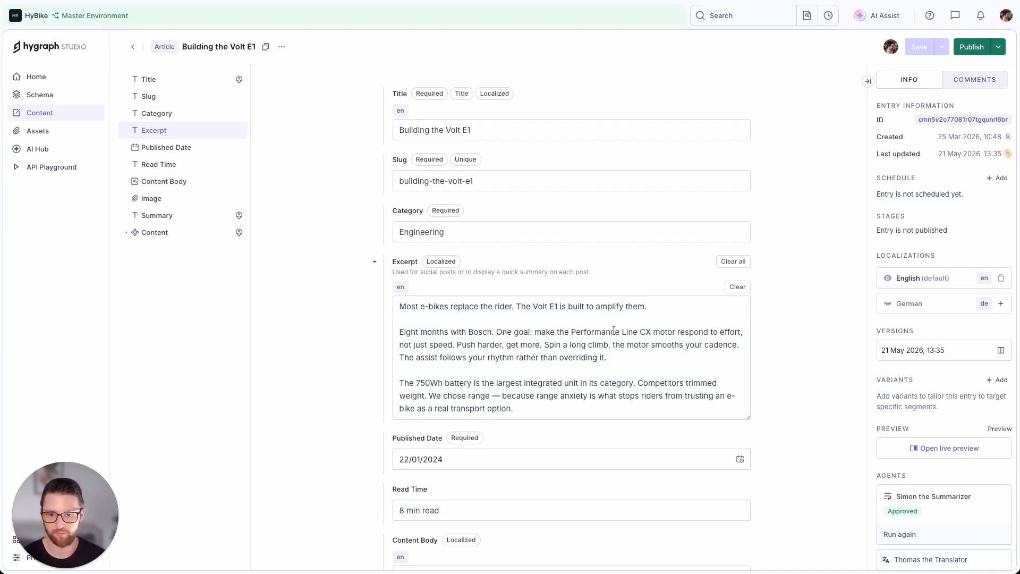
# Leave the article and open the Blog entry from the Page content list.
pyautogui.click(129, 46)
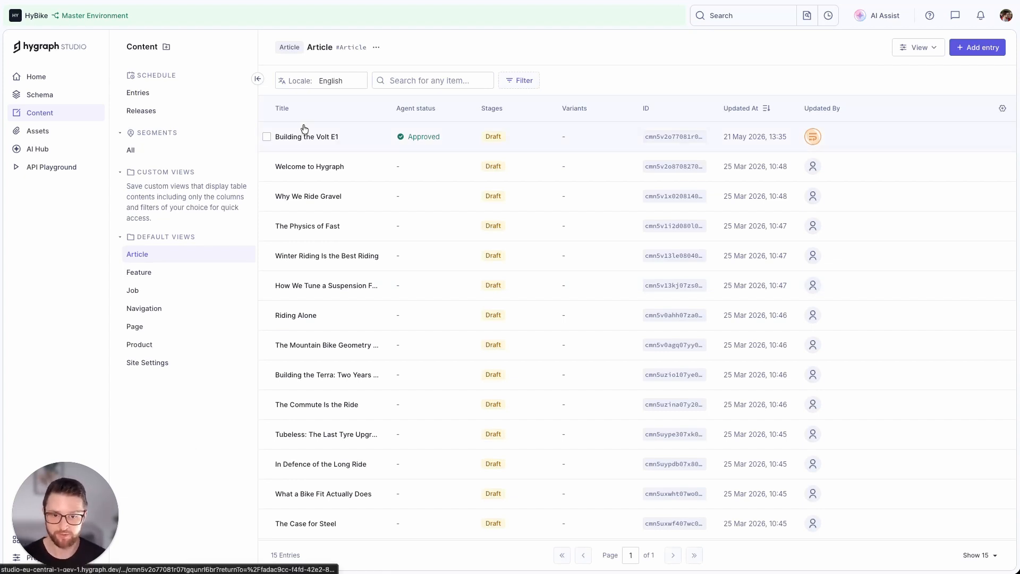
pyautogui.click(162, 336)
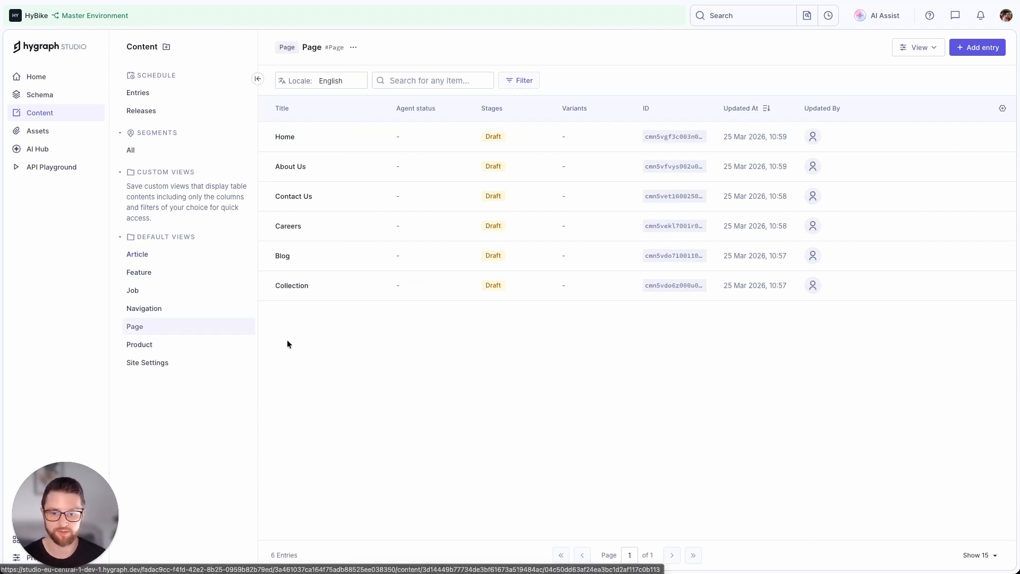
pyautogui.click(315, 261)
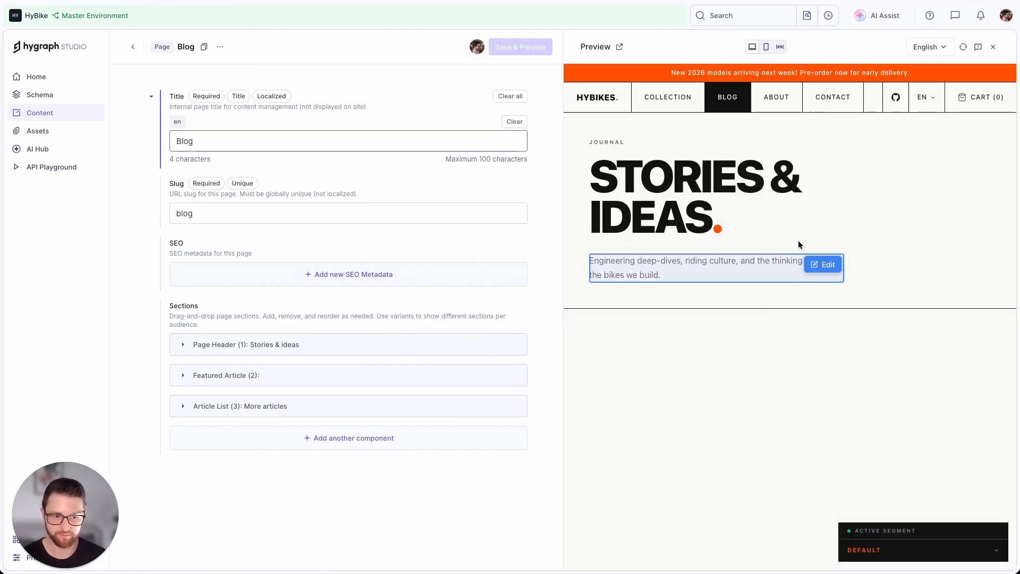
# Look through the Blog page's live preview, including its article list, and close the preview.
pyautogui.scroll(-10, 845, 259)
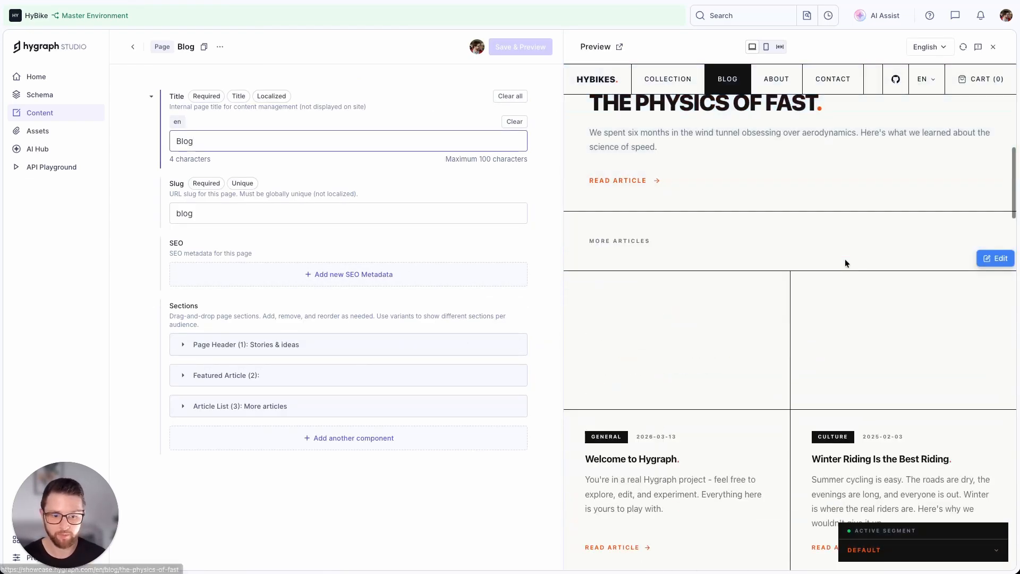
pyautogui.scroll(15, 845, 260)
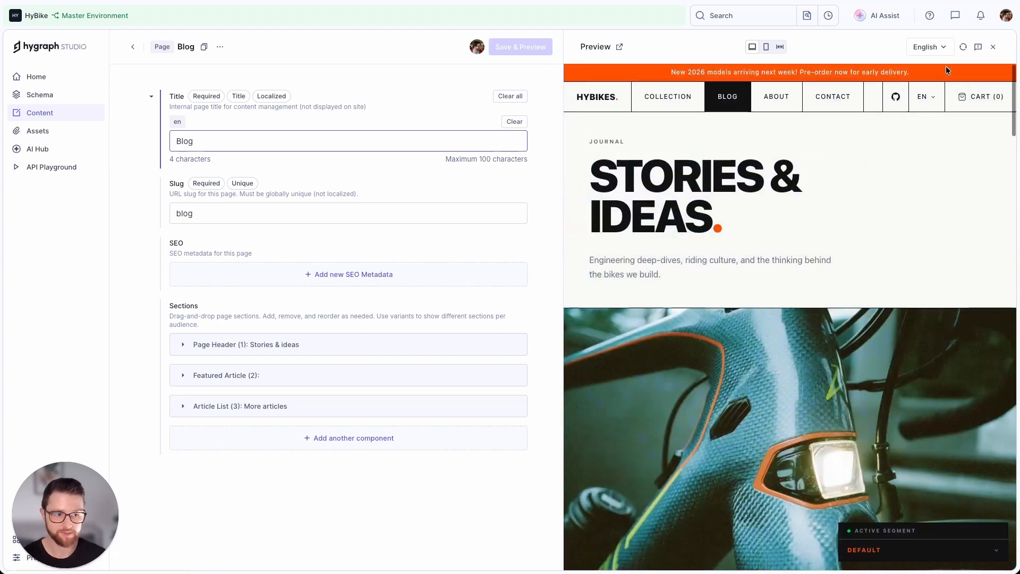
pyautogui.click(992, 48)
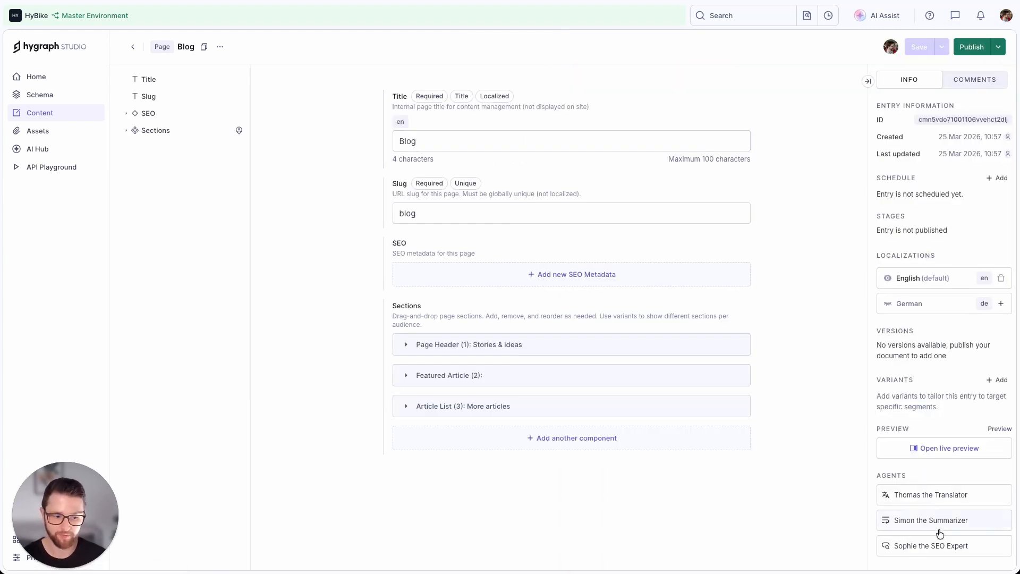
# Run the Sophie the SEO Expert agent to analyze the SEO of the Blog page entry.
pyautogui.click(945, 549)
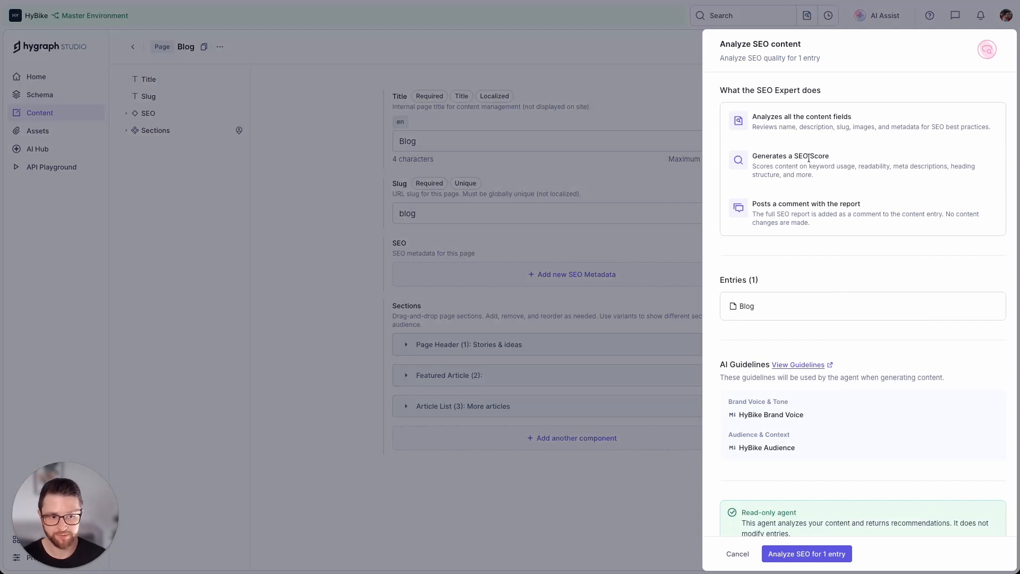
pyautogui.scroll(-1, 833, 224)
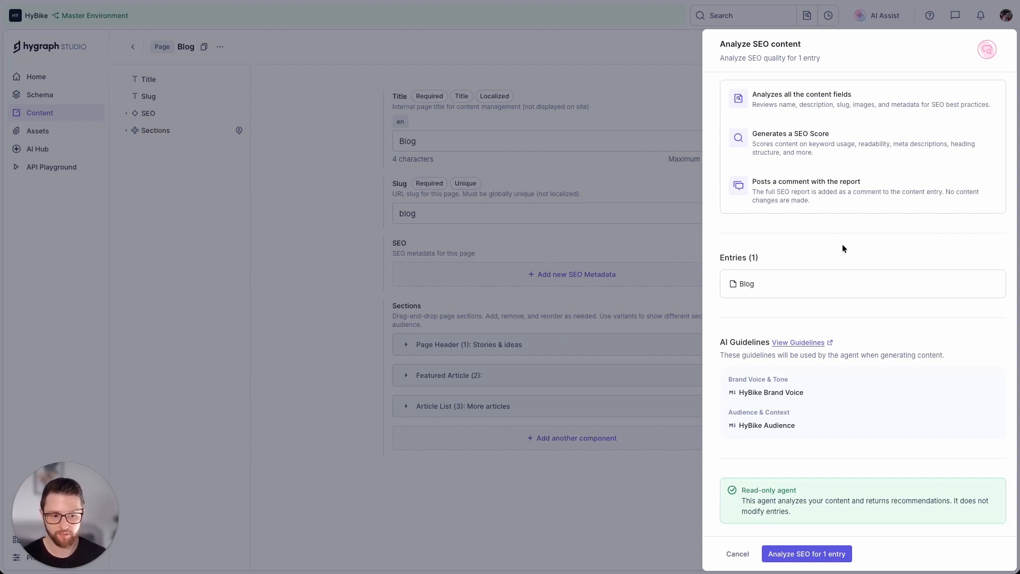
pyautogui.click(834, 558)
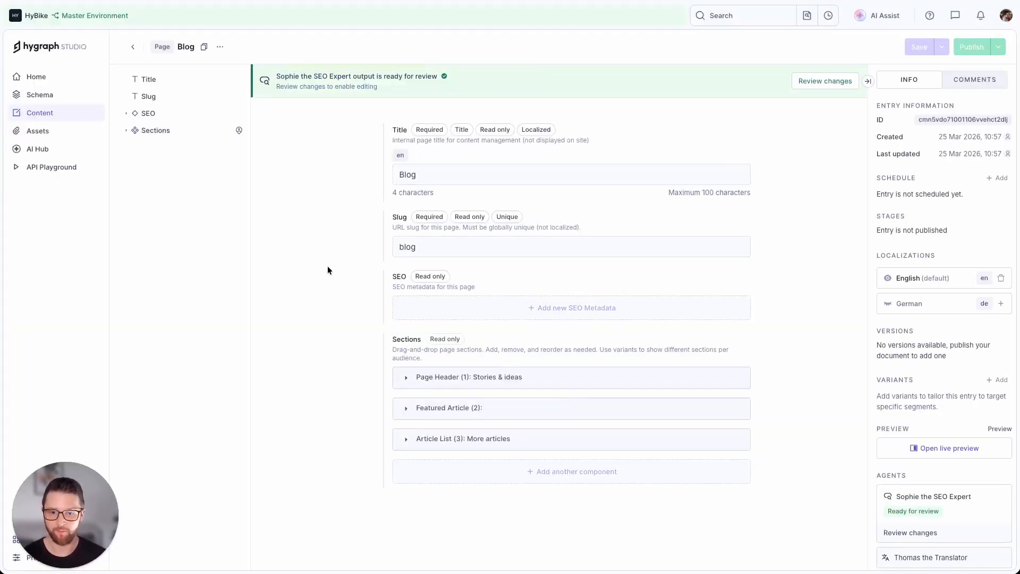
# Review the Blog page's SEO analysis report from its score through content quality, and acknowledge it.
pyautogui.click(802, 82)
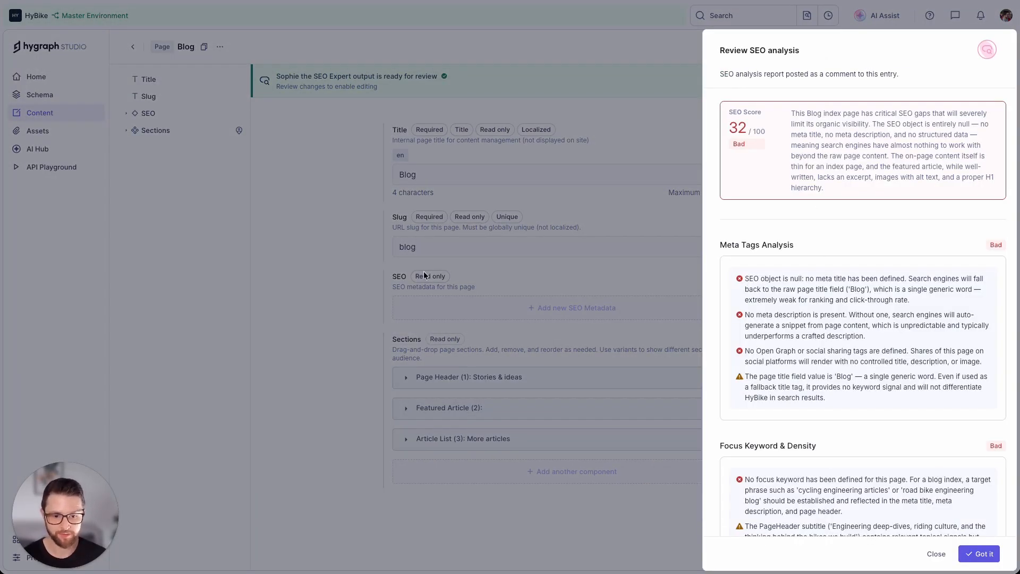
pyautogui.scroll(-3, 817, 318)
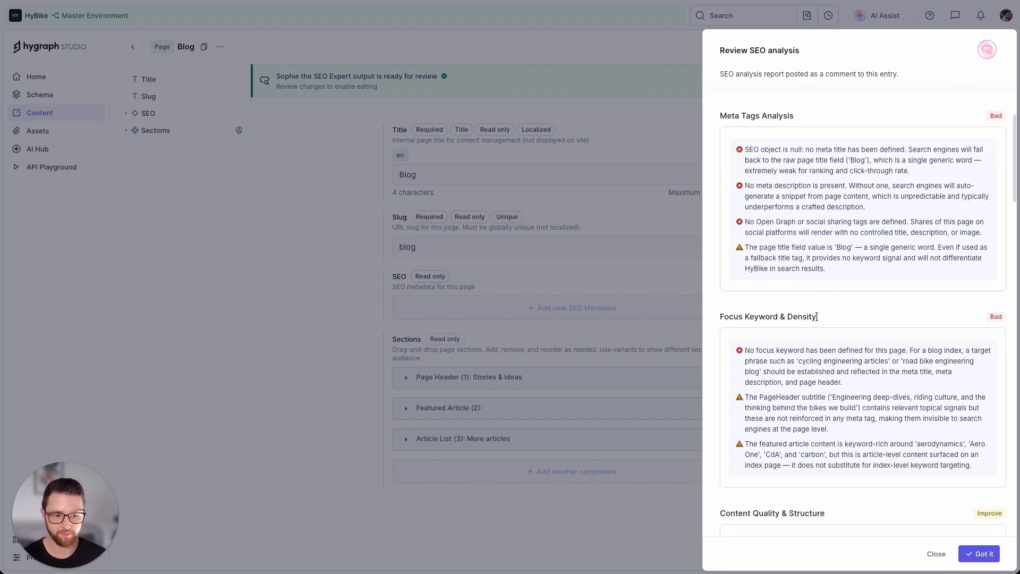
pyautogui.scroll(-3, 817, 317)
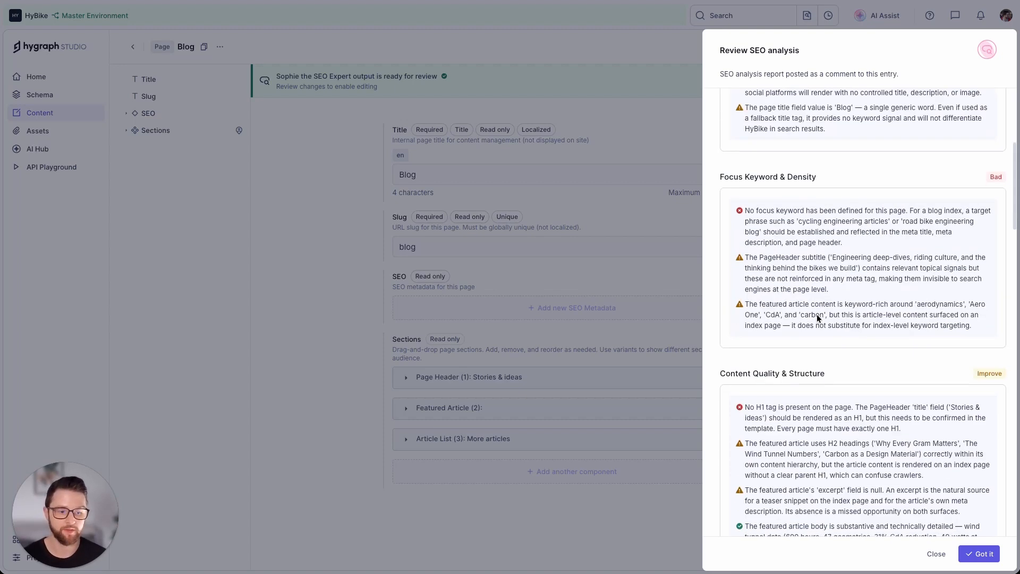
pyautogui.click(980, 554)
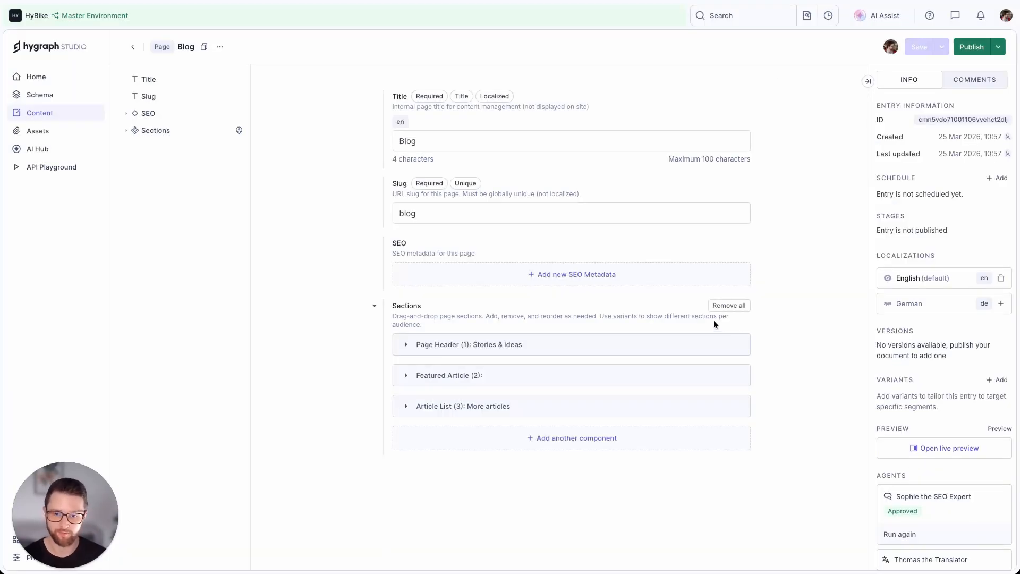